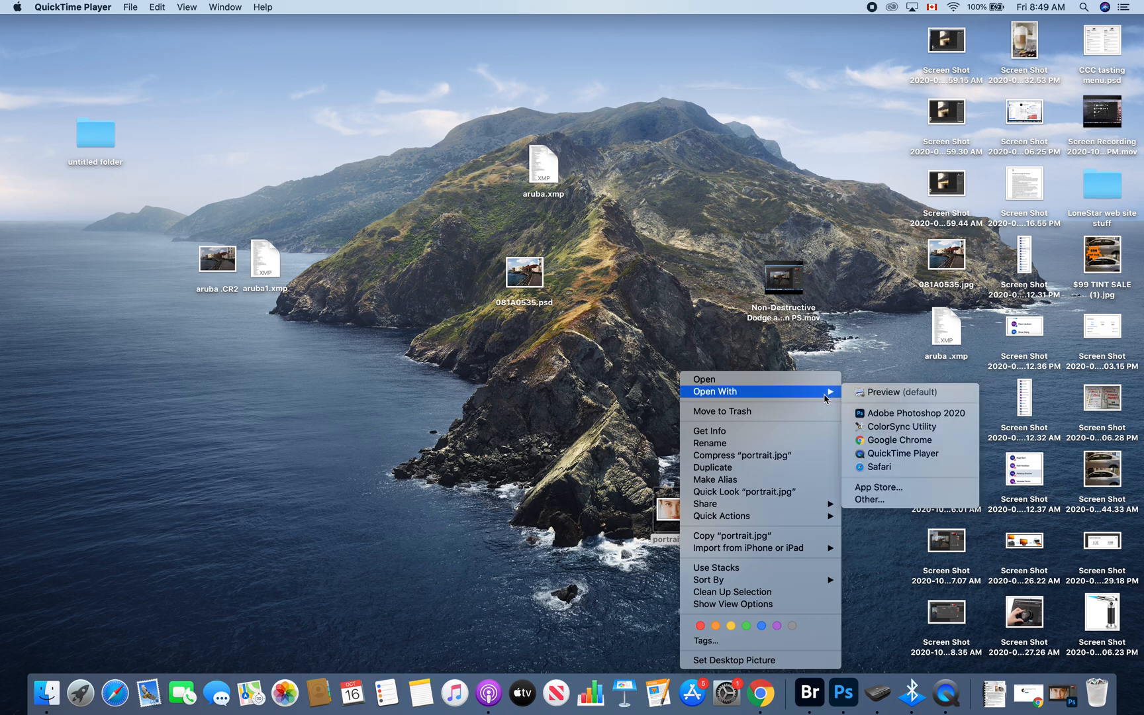
Open portrait.jpg in Adobe Photoshop 2020 and duplicate the Background layer under the name RT.
click(900, 406)
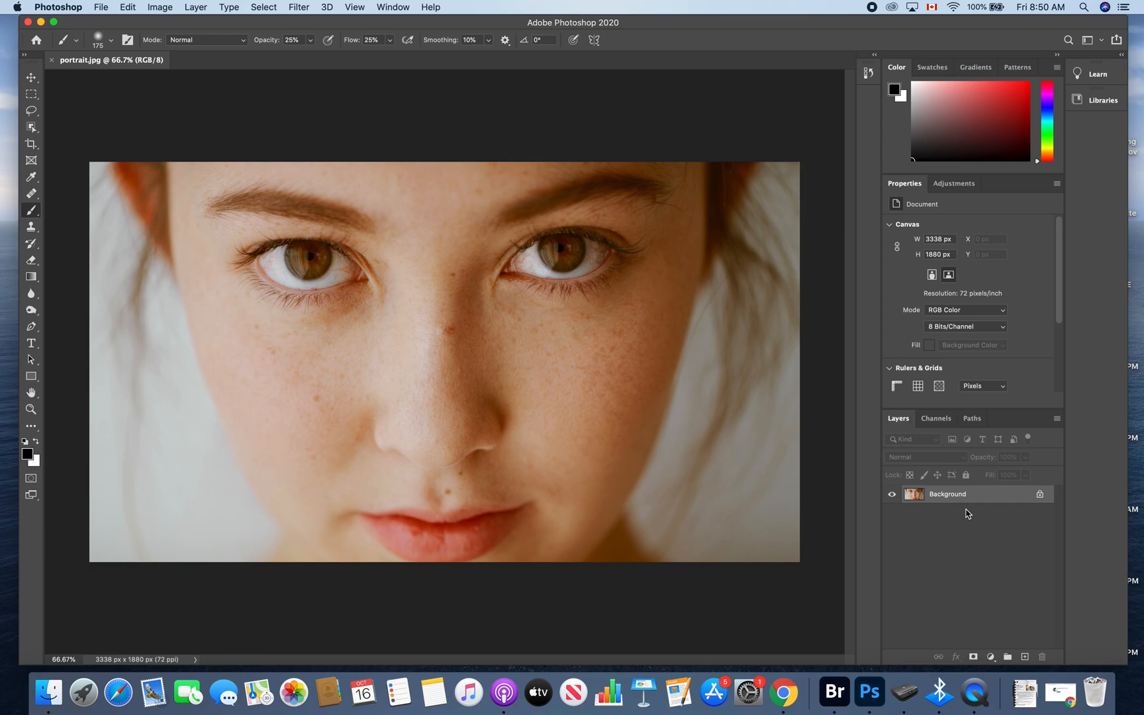
key(super+j)
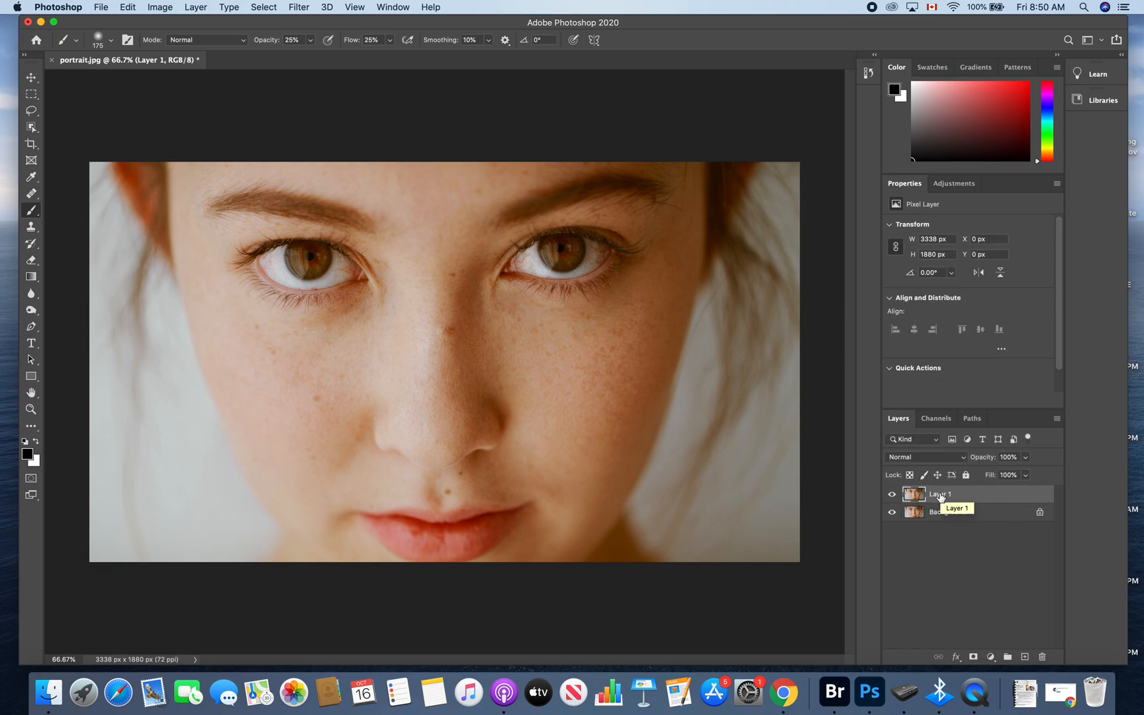
double_click(940, 494)
text(RT)
key(Return)
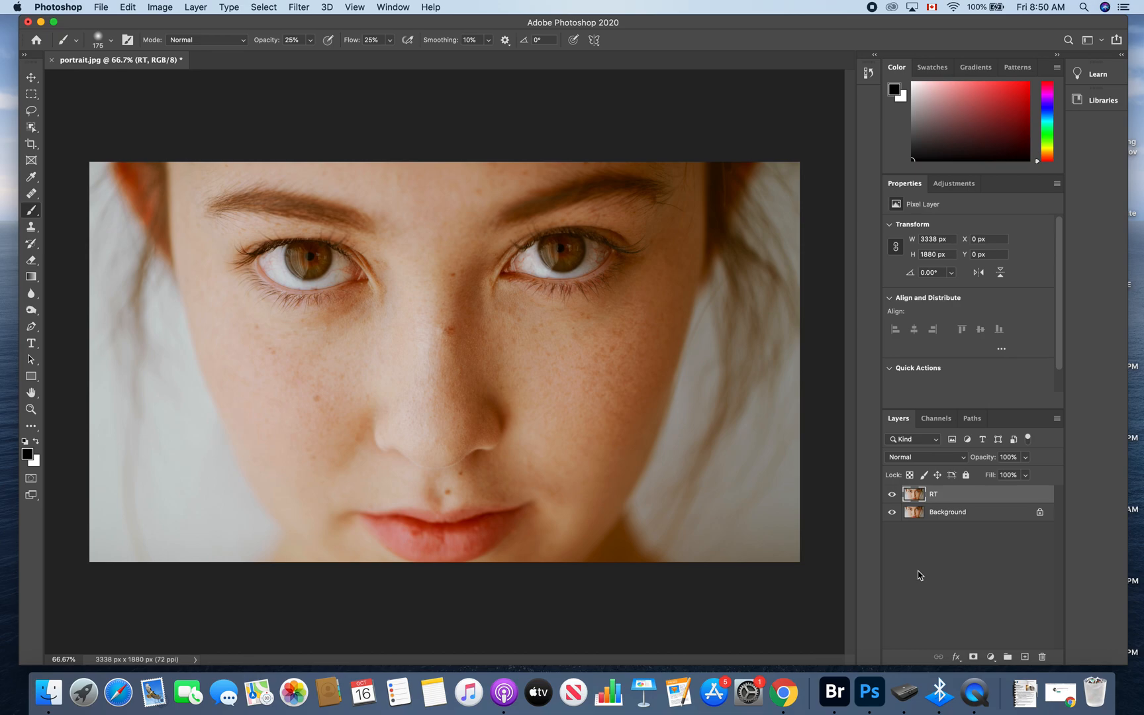
Remove the blemishes beside the groove above the upper lip and on the upper nose bridge with the Healing Brush, sampling nearby clean skin.
click(31, 228)
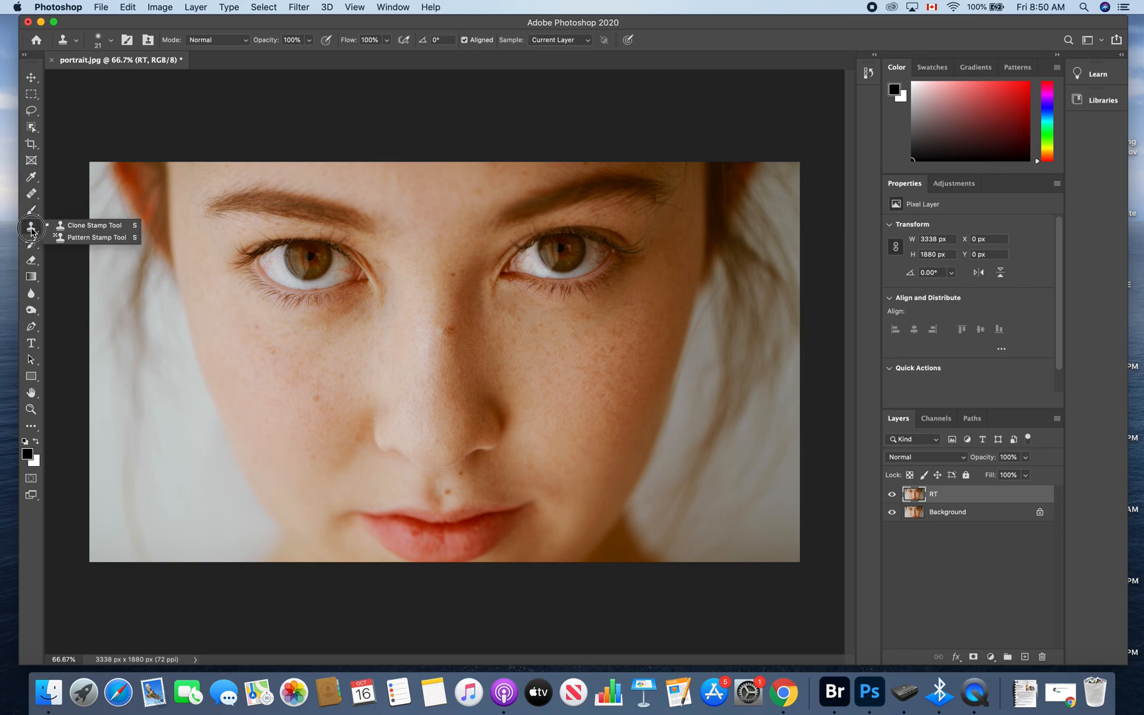
click(31, 244)
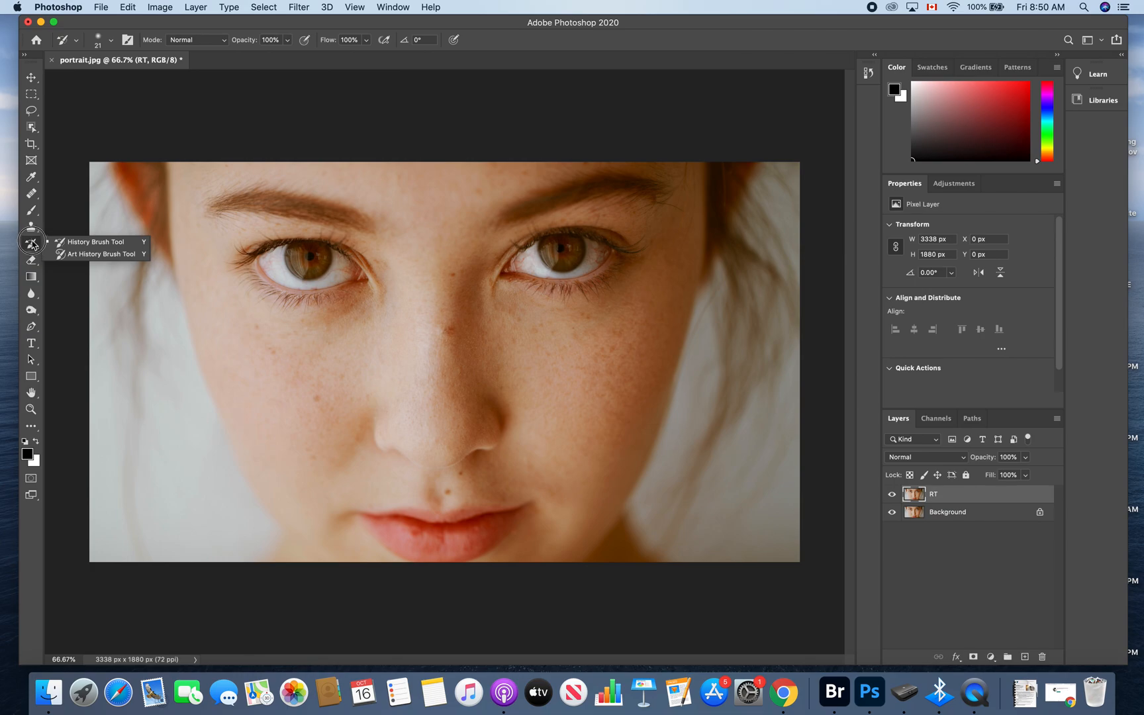
click(31, 211)
click(32, 194)
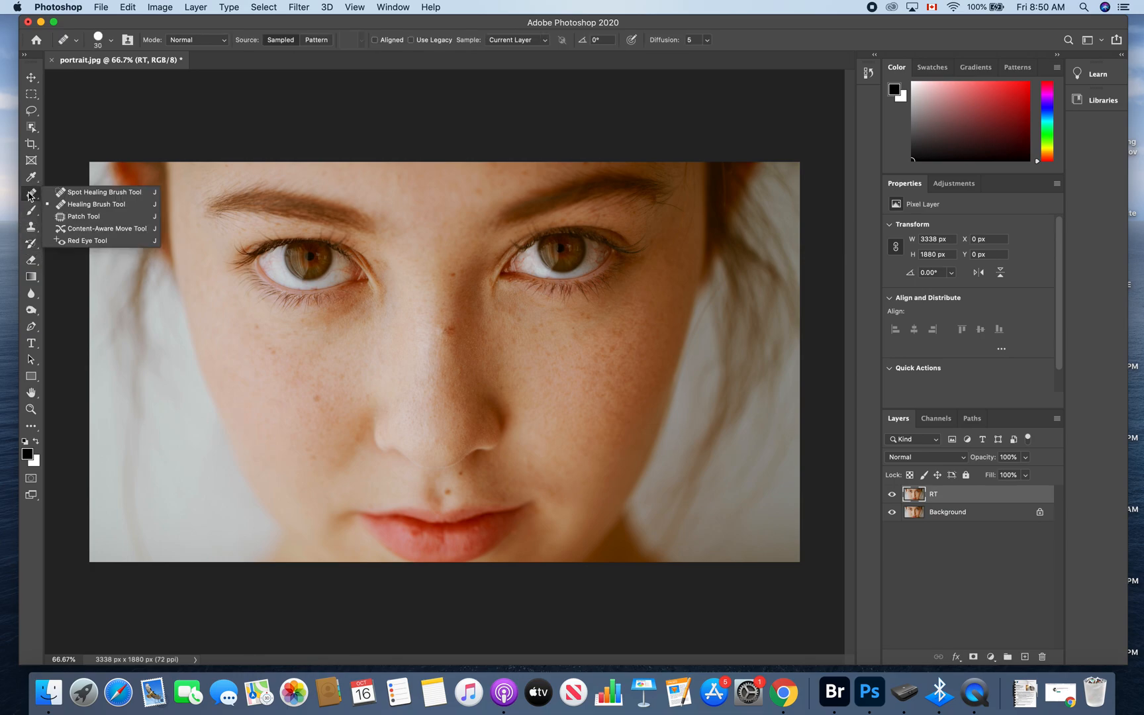
click(99, 206)
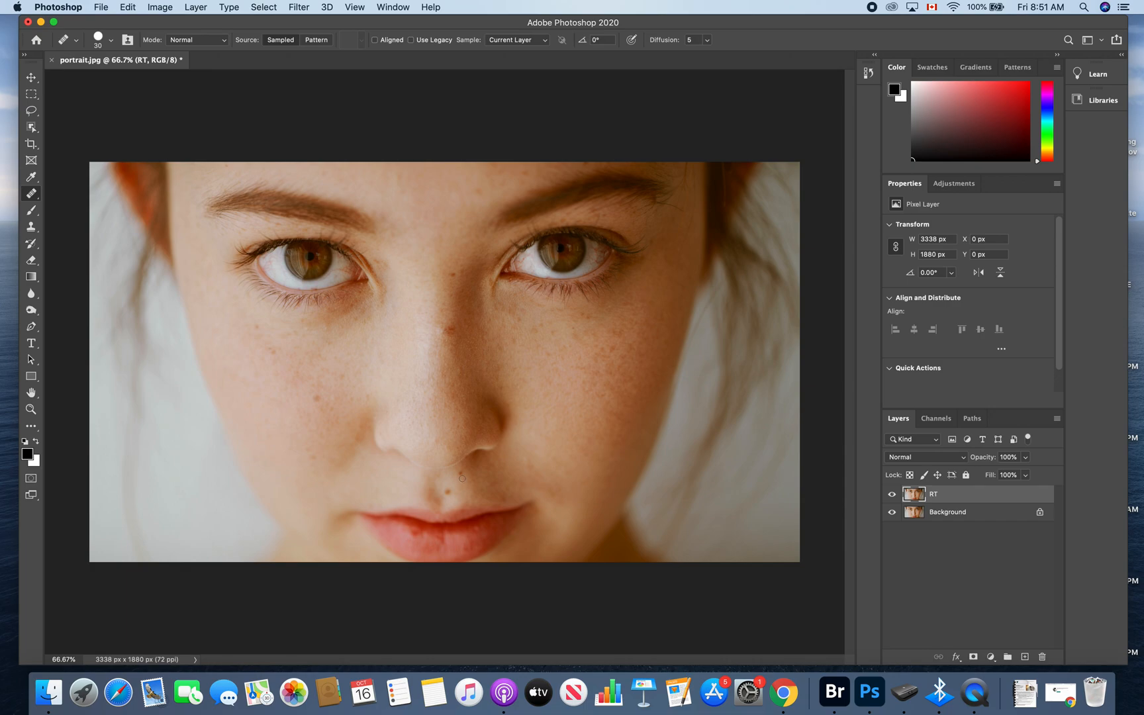
alt+click(461, 479)
click(473, 497)
click(462, 475)
click(453, 275)
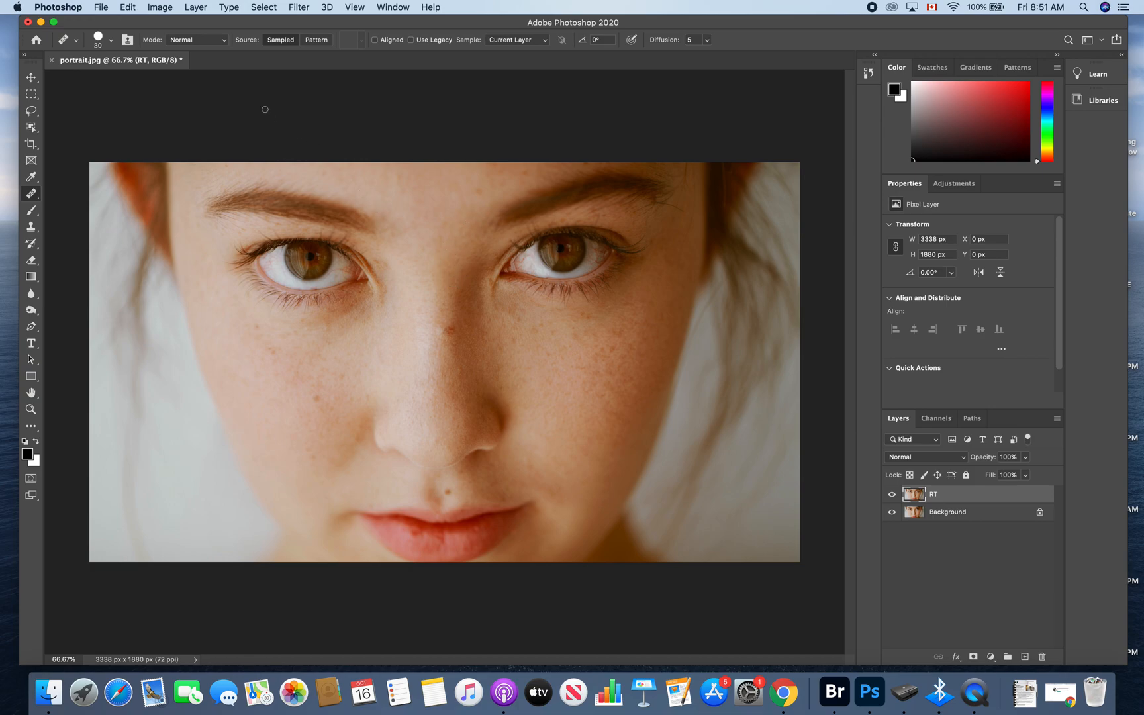
Remove the remaining spots on the cheeks, nose, mouth area and forehead with a 40 px Content-Aware Spot Healing Brush.
click(33, 195)
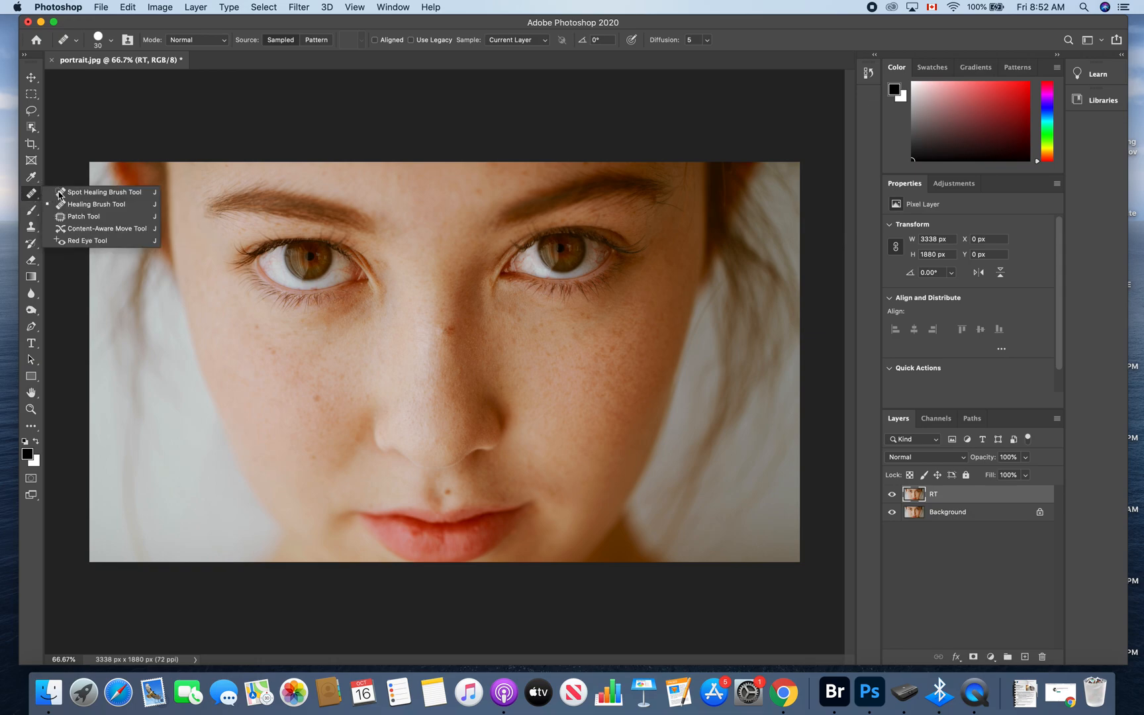
click(61, 192)
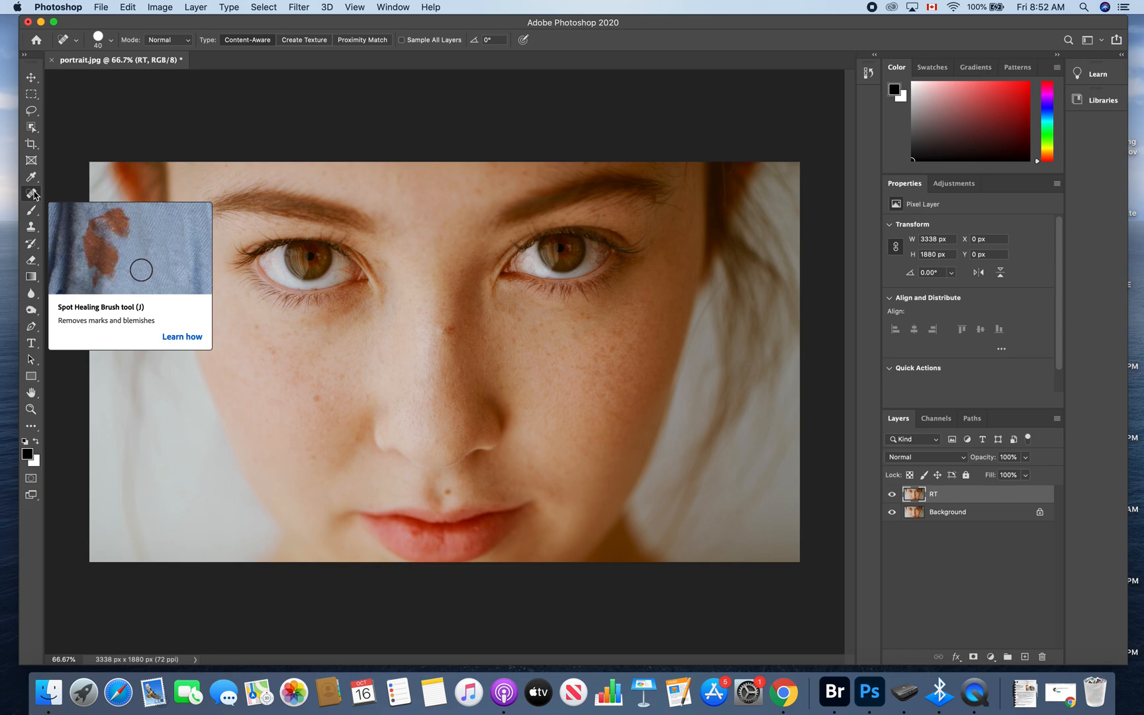
click(317, 397)
click(272, 351)
click(256, 323)
click(447, 328)
click(447, 490)
click(308, 452)
click(415, 533)
drag(408, 532, 421, 534)
click(589, 319)
click(573, 332)
click(573, 329)
click(554, 332)
click(546, 358)
click(535, 329)
click(525, 176)
Add a layer above RT filled with 50% Gray in Overlay mode, and set the layer's blending mode to Overlay.
click(1024, 656)
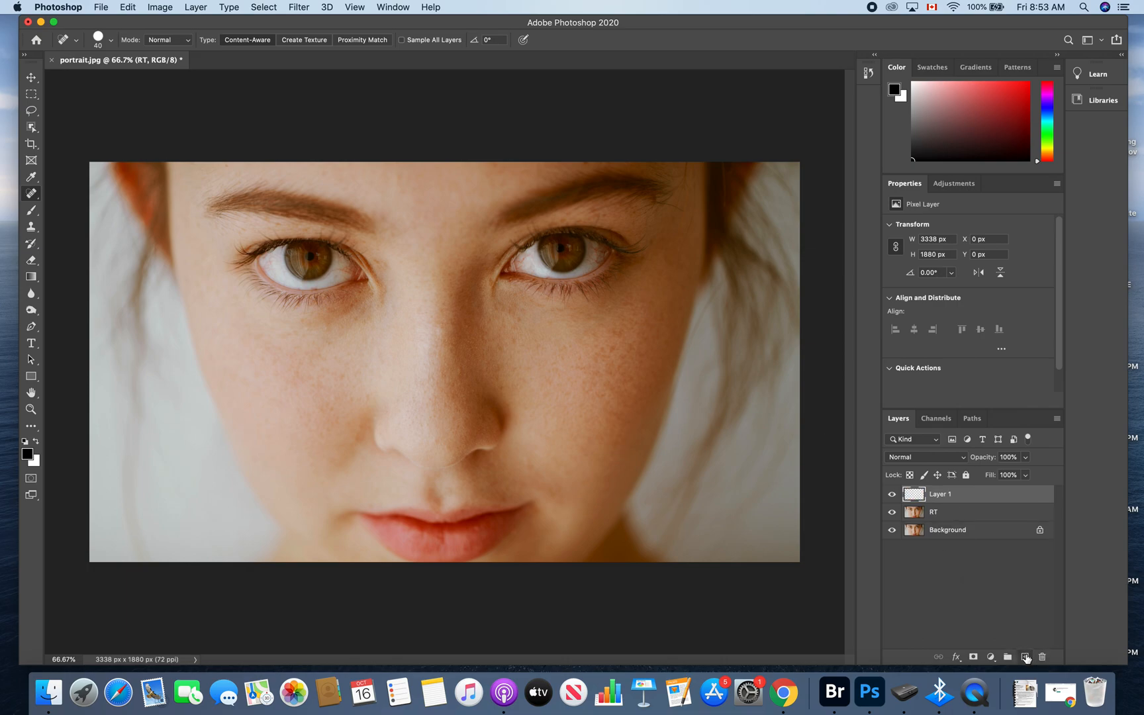
click(133, 10)
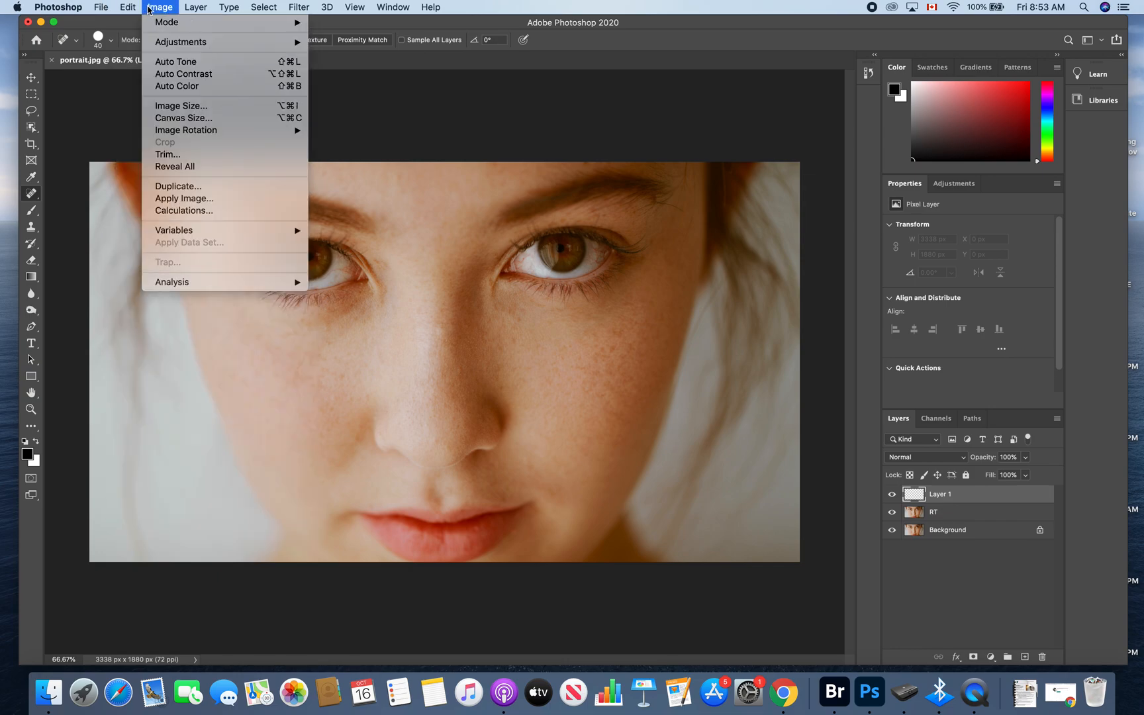
click(137, 210)
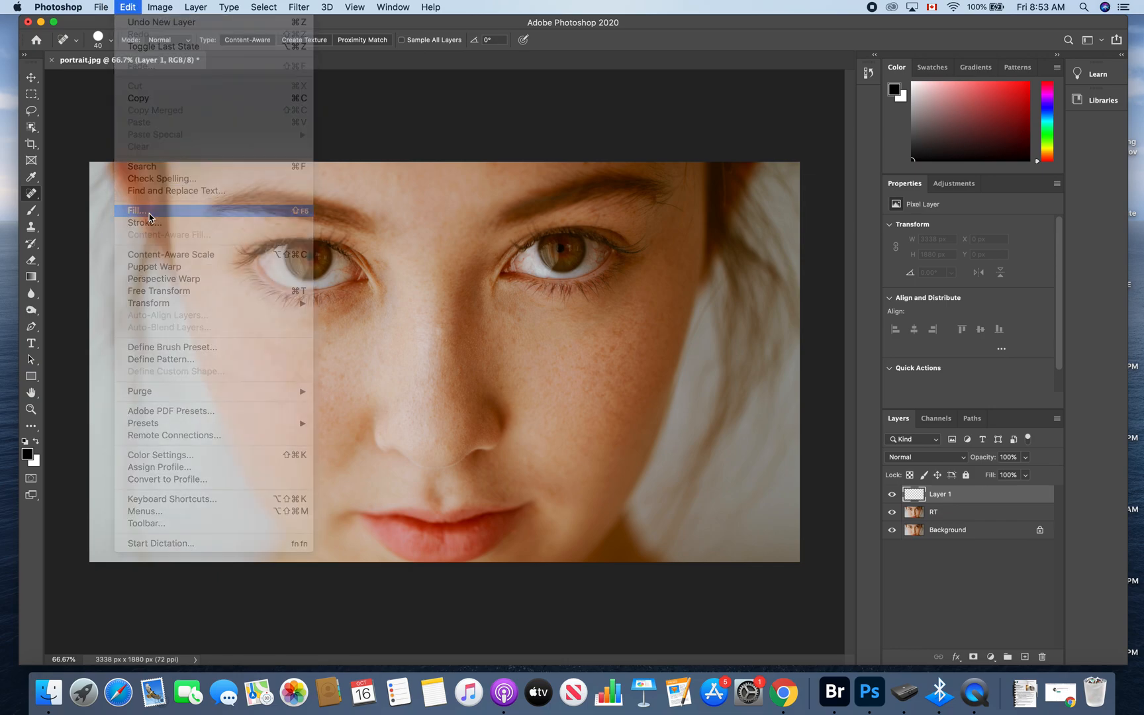
click(617, 322)
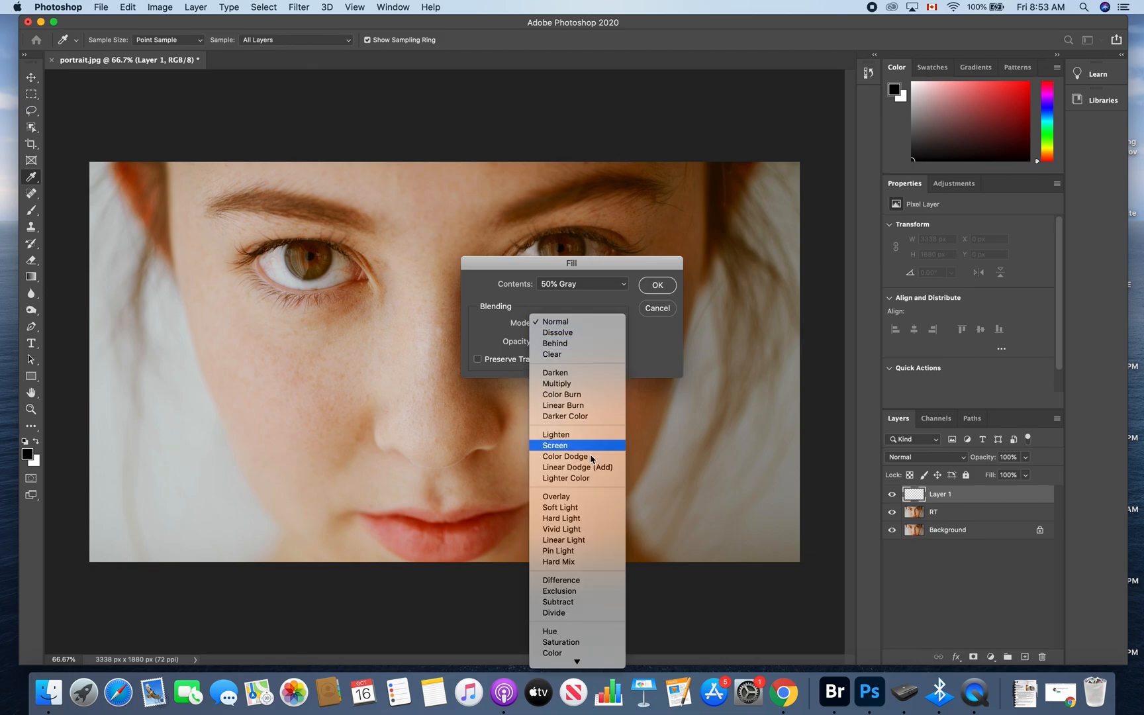
click(588, 496)
click(657, 285)
key(j)
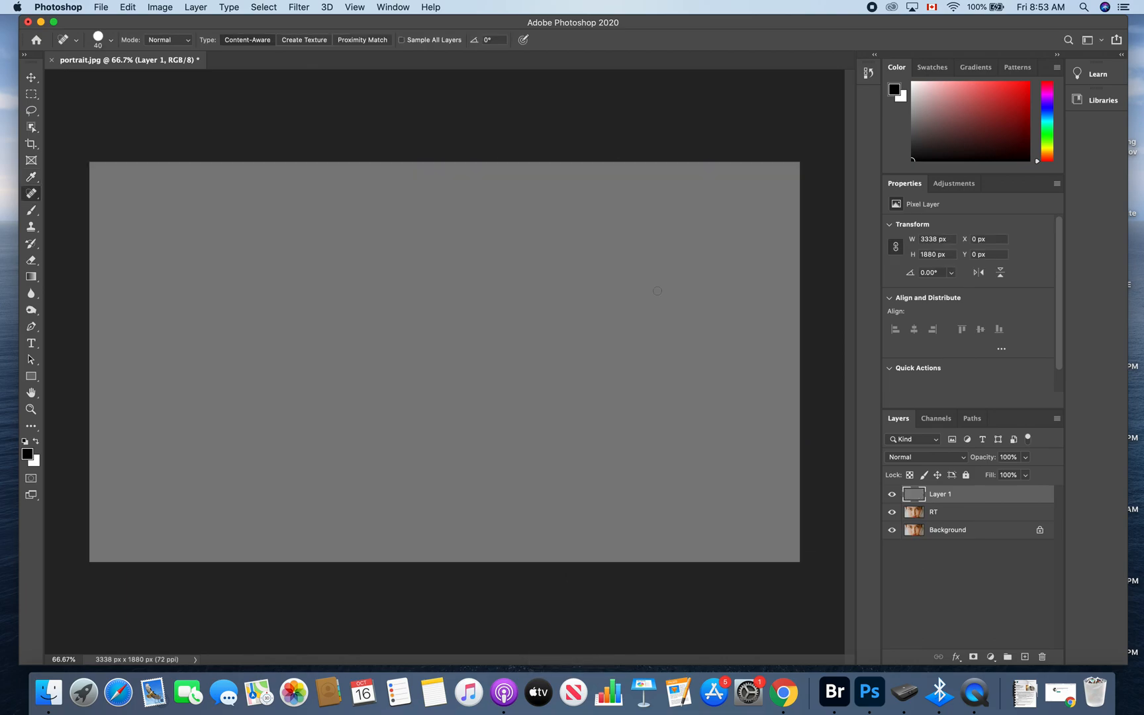
click(934, 458)
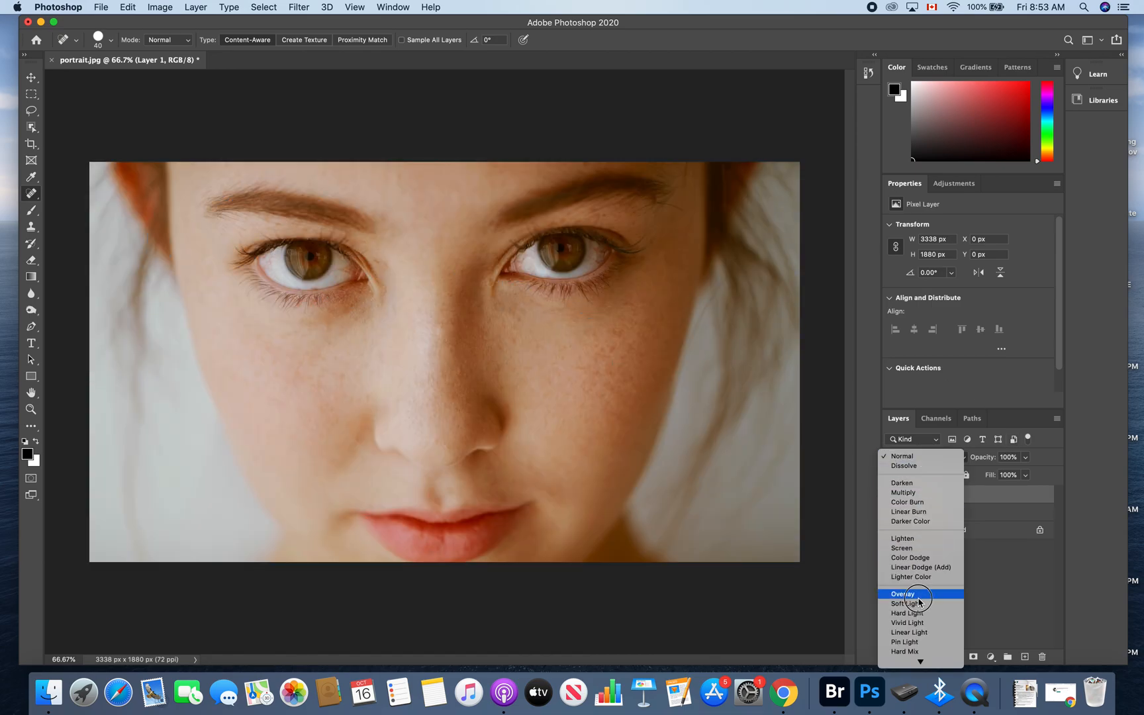
click(919, 595)
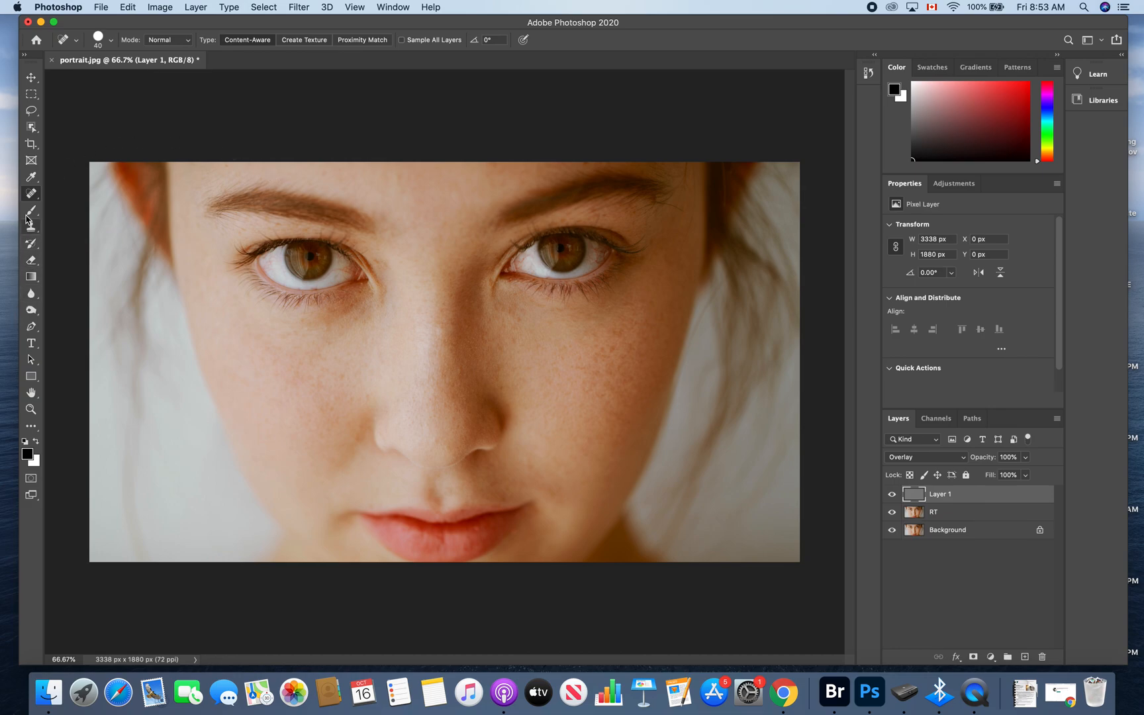
Darken the pupil of the eye on the photo's left side with a small Burn tool brush, Midtones range at 18% exposure.
click(32, 309)
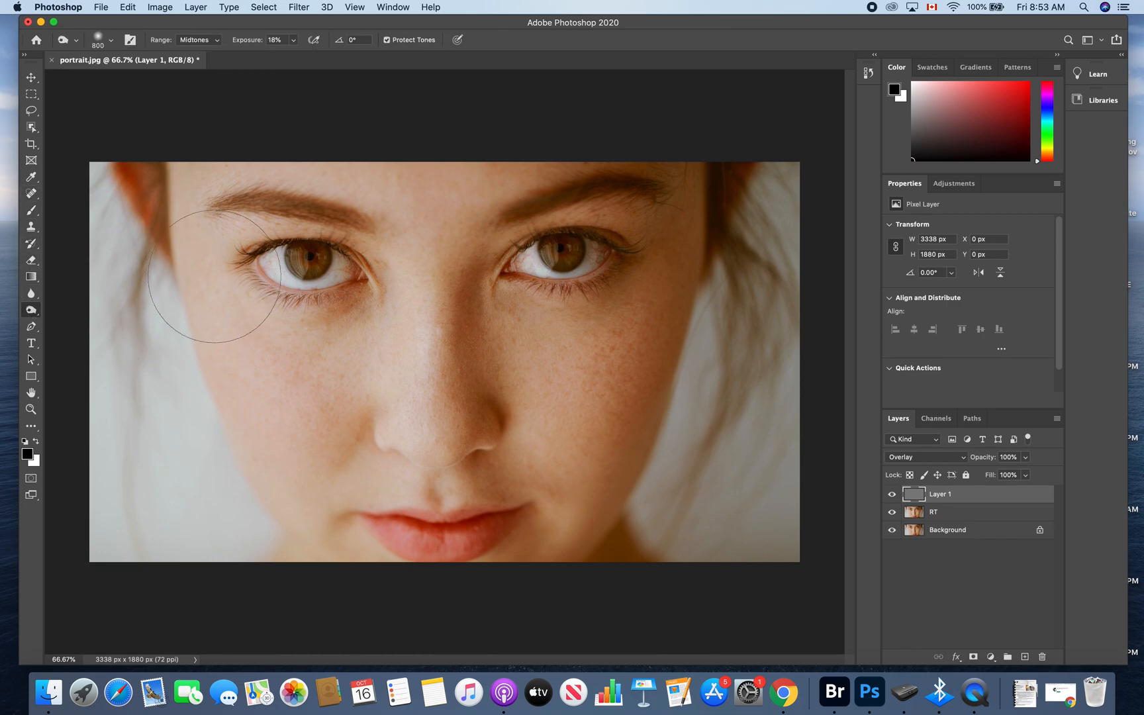
key(bracketleft)
key(bracketleft)
key(bracketleft)
key(bracketleft)
key(bracketleft)
key(bracketleft)
key(bracketleft)
key(bracketleft)
key(bracketleft)
key(bracketleft)
key(bracketleft)
key(bracketleft)
scroll(215, 276, up, 5)
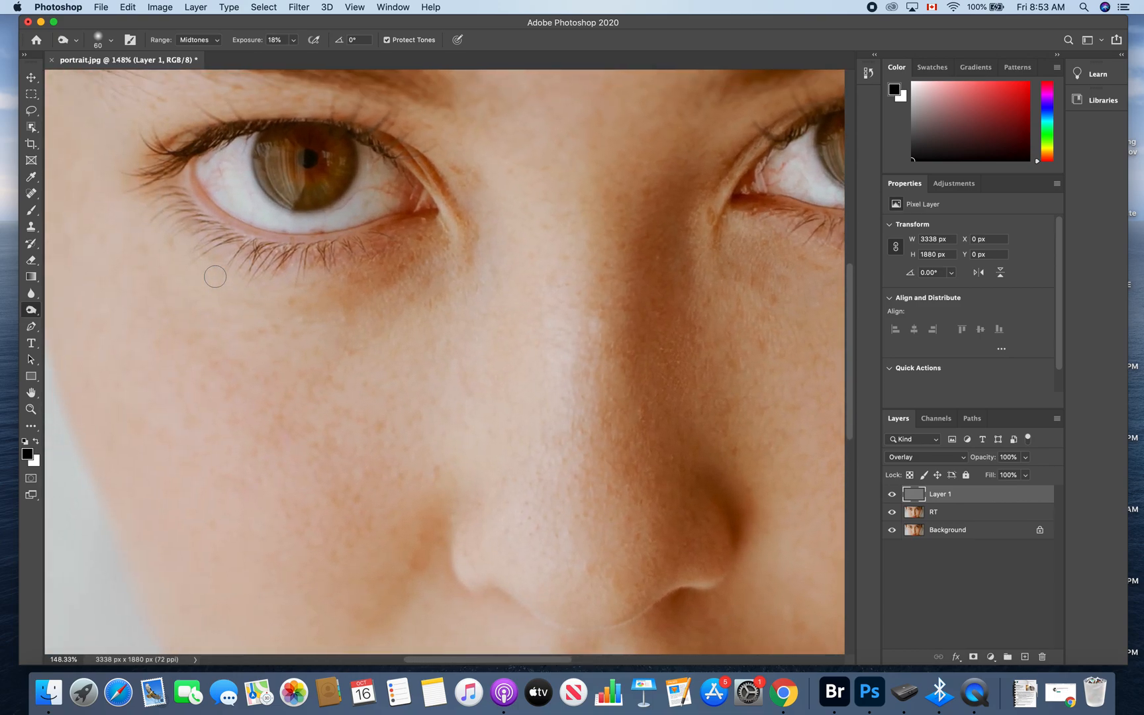
scroll(215, 276, left, 3)
scroll(215, 276, up, 2)
key(bracketleft)
key(bracketleft)
key(bracketleft)
key(bracketleft)
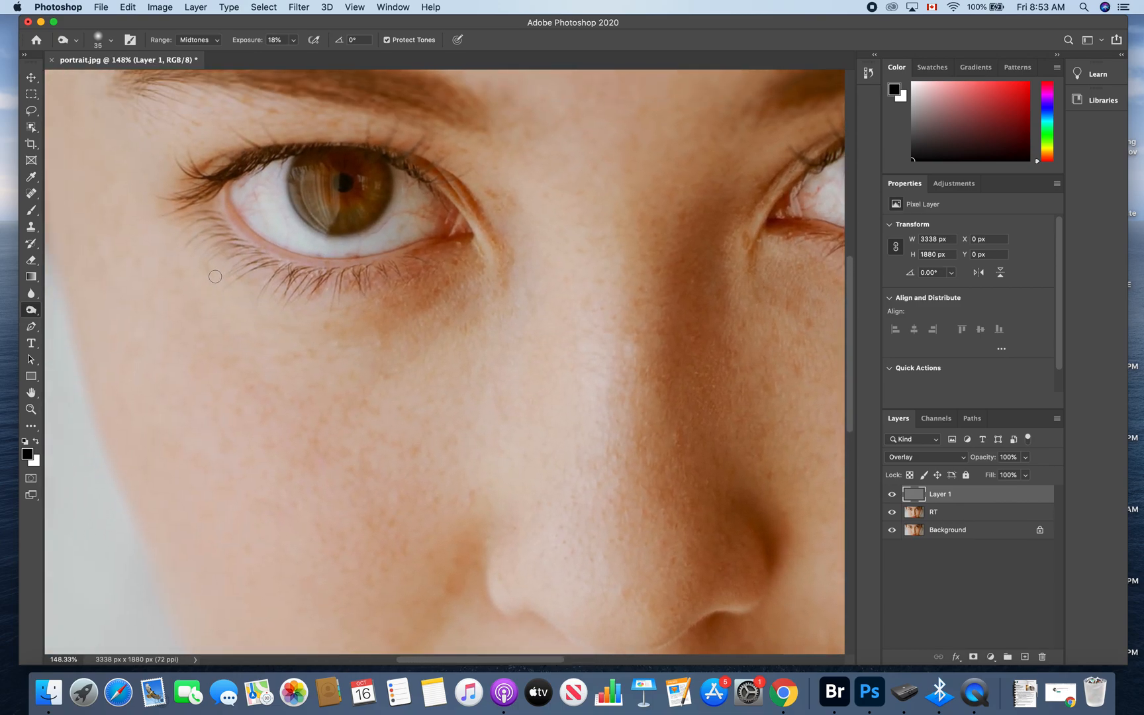
drag(344, 179, 339, 184)
Darken the pupil of the eye on the photo's right side with the Burn tool, enlarging the small brush between strokes.
scroll(339, 185, right, 6)
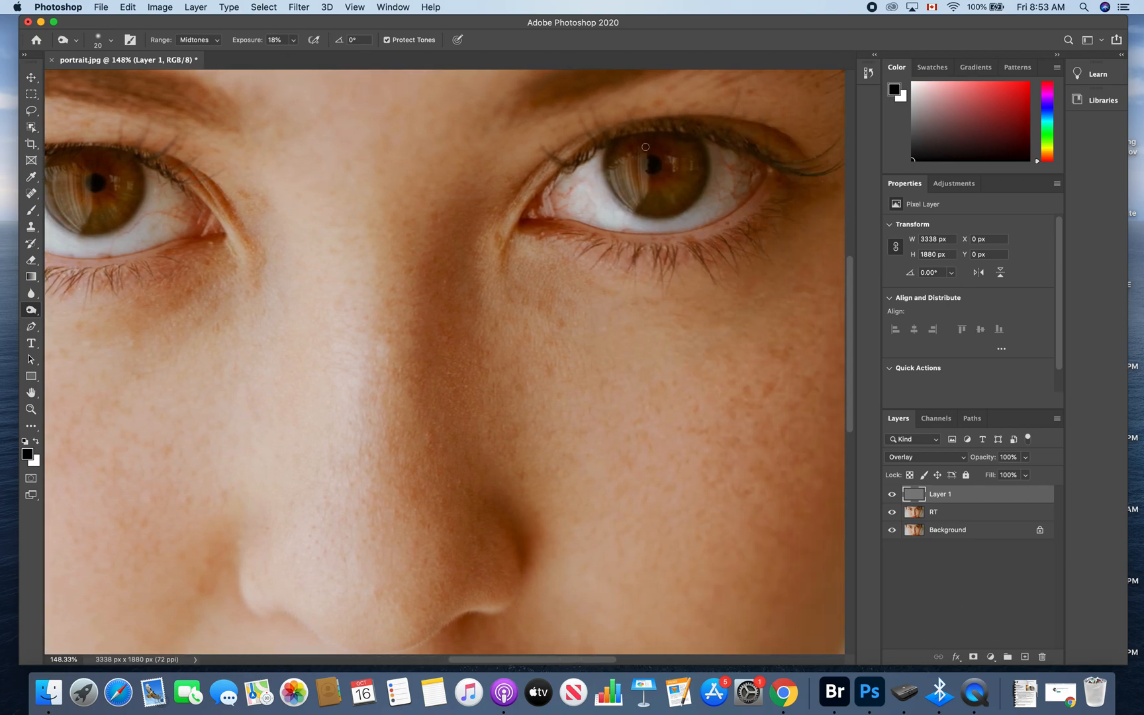
drag(651, 161, 654, 162)
key(bracketright)
click(652, 164)
click(652, 164)
key(super+minus)
key(super+minus)
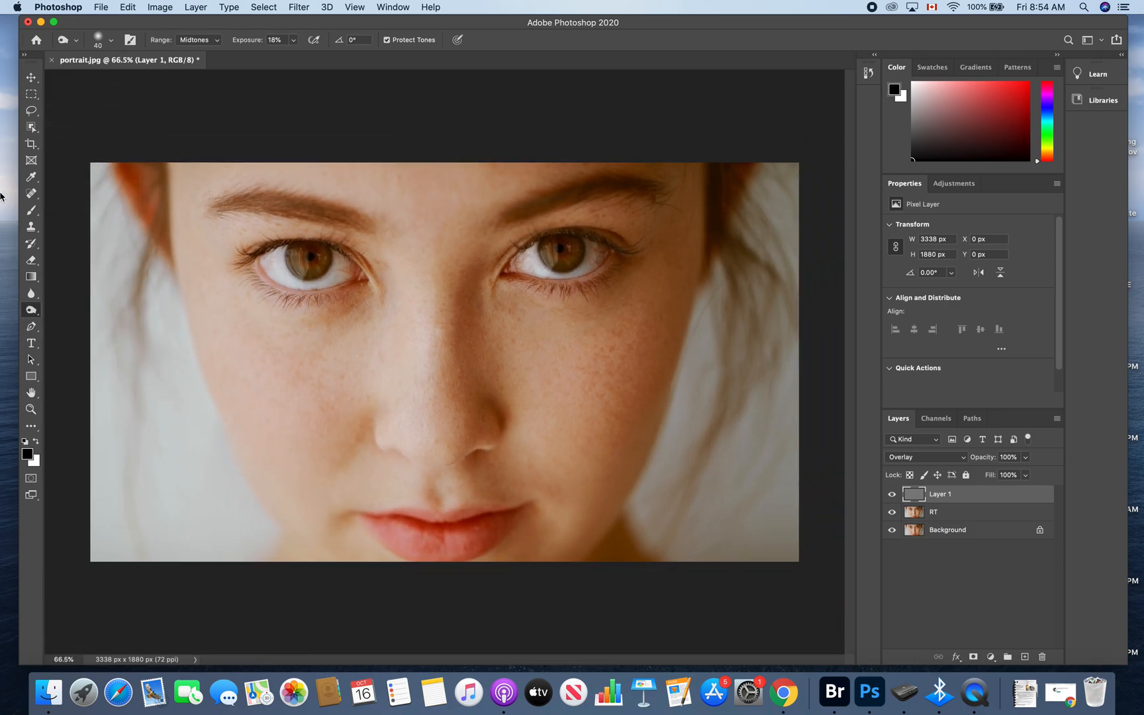
Try to brighten the whites of both eyes with a 70 px Dodge tool brush, Midtones range at 21% exposure.
right_click(31, 309)
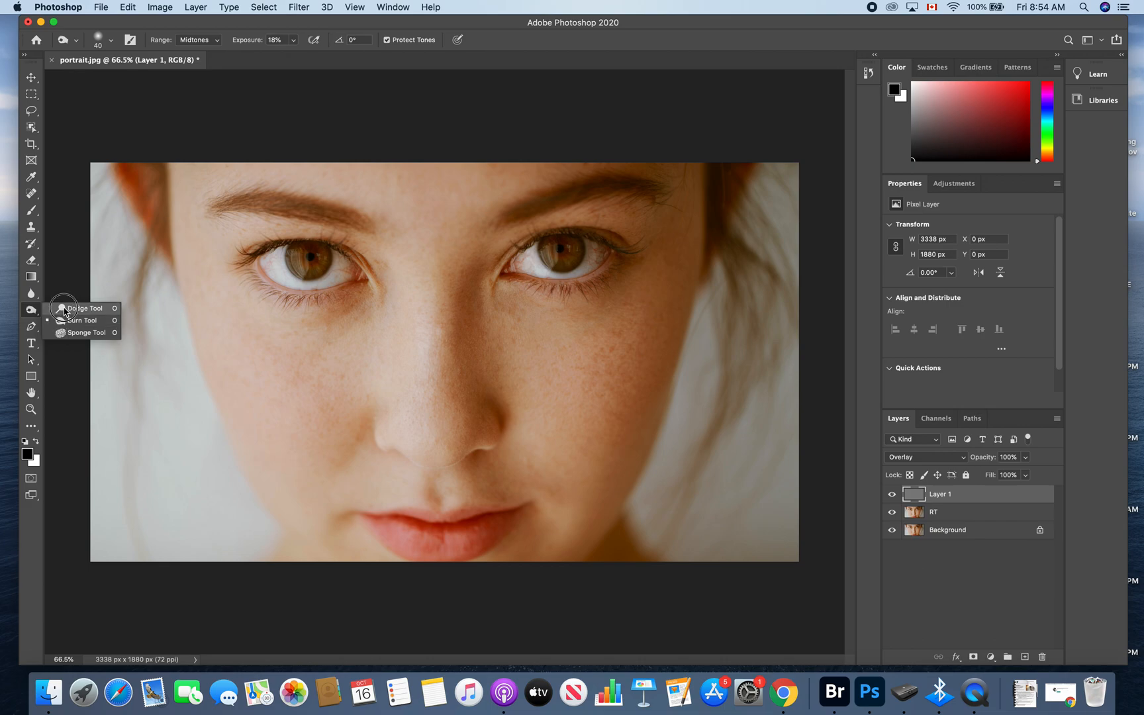
click(64, 309)
scroll(243, 277, up, 5)
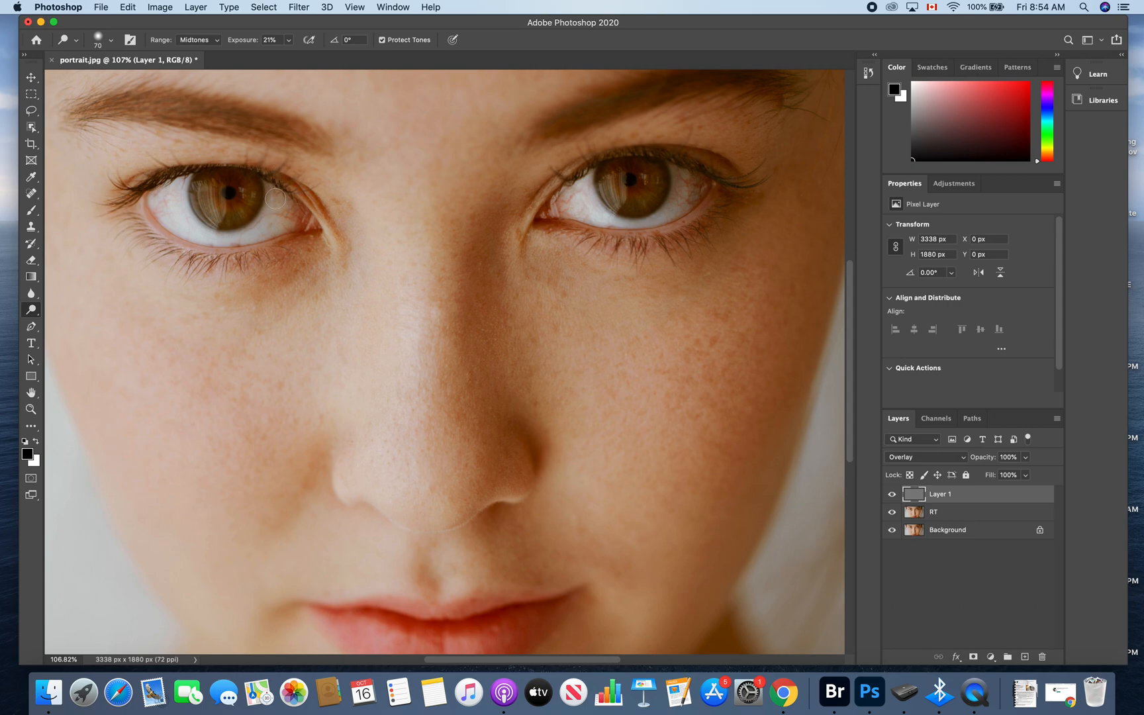
mouse_move(274, 219)
mouse_down()
mouse_move(295, 222)
mouse_move(199, 235)
mouse_move(159, 201)
mouse_move(175, 194)
mouse_up()
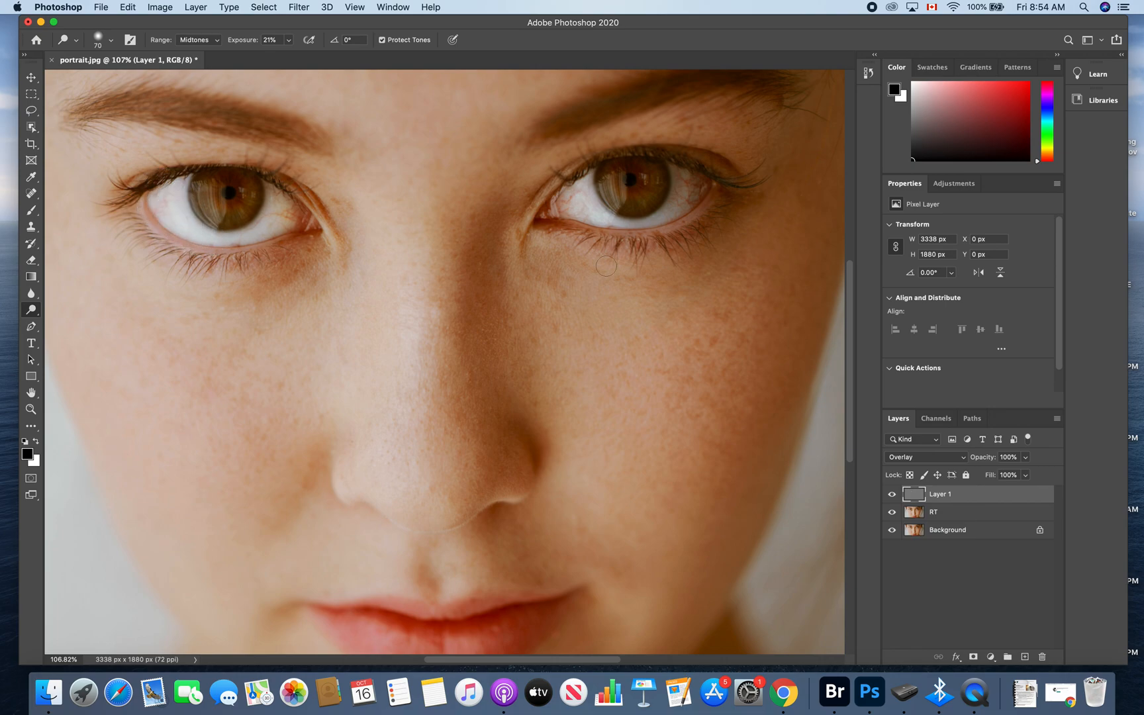
mouse_move(585, 185)
mouse_down()
mouse_move(595, 205)
mouse_move(576, 199)
mouse_move(629, 221)
mouse_move(658, 205)
mouse_move(675, 173)
mouse_move(682, 198)
mouse_move(695, 182)
mouse_up()
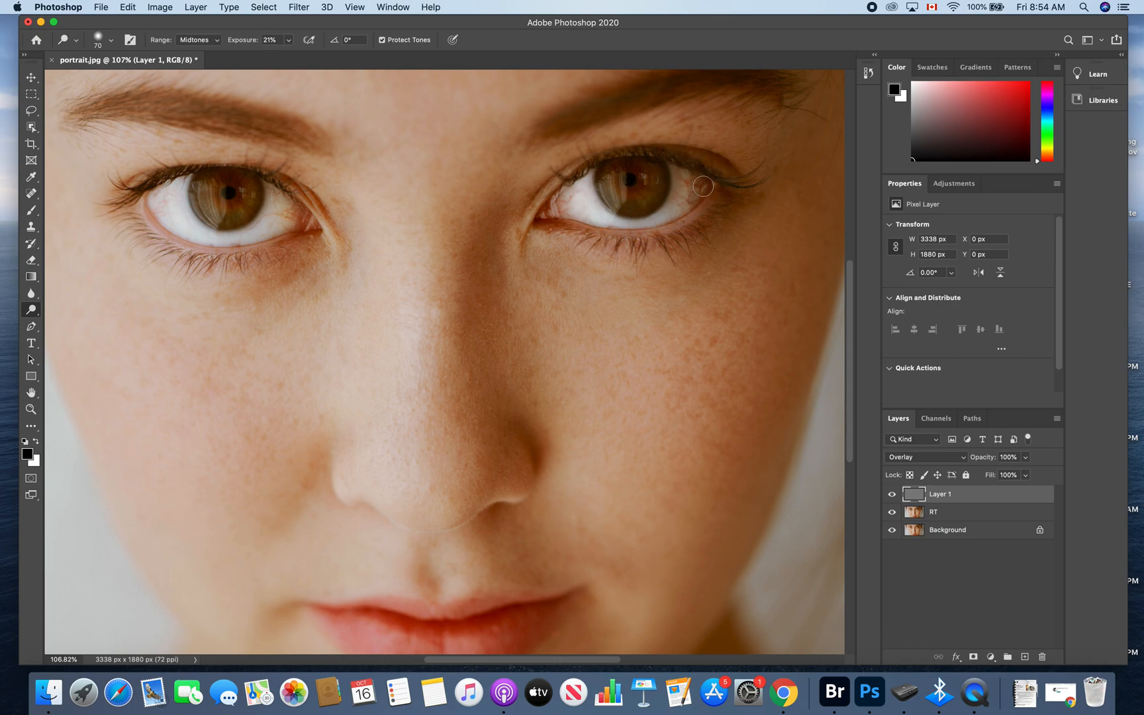
scroll(694, 183, down, 6)
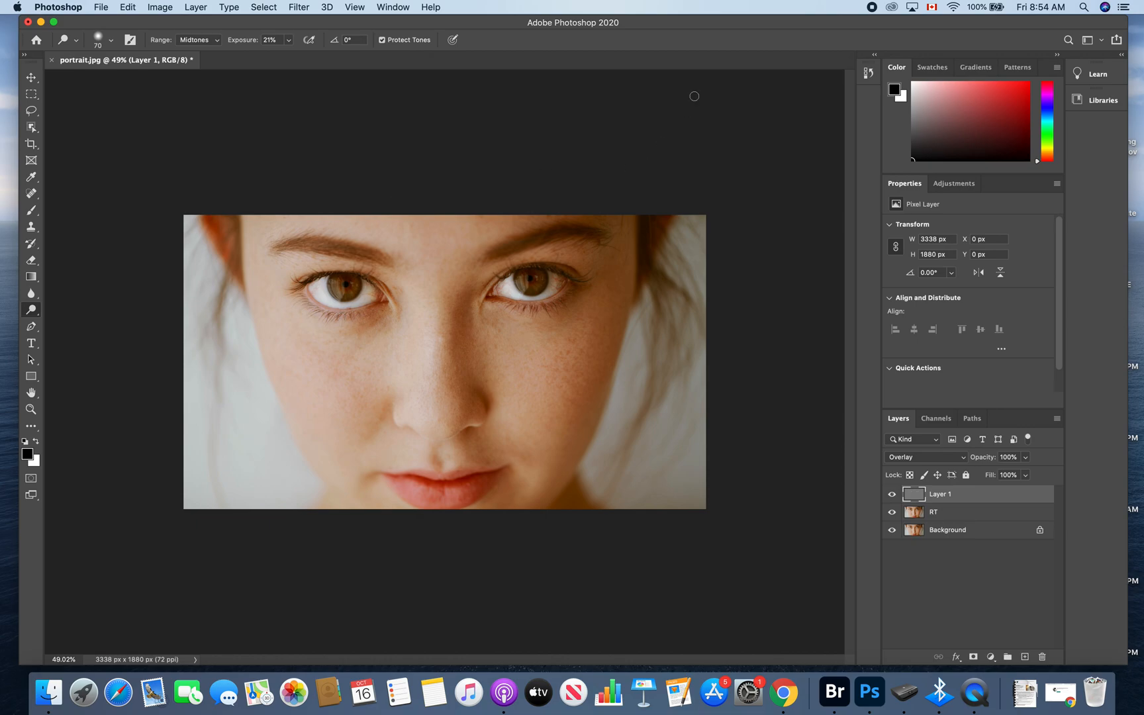
Undo the dodge strokes on the eyes by reverting the history to the last Burn Tool state.
click(871, 75)
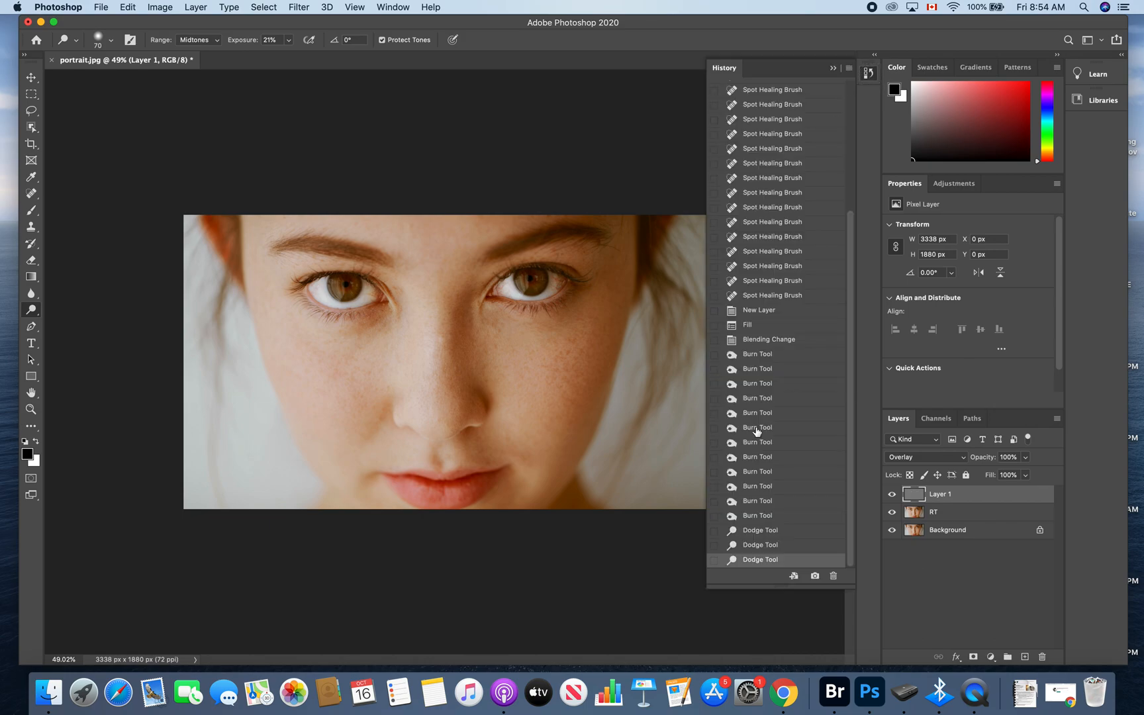
click(757, 515)
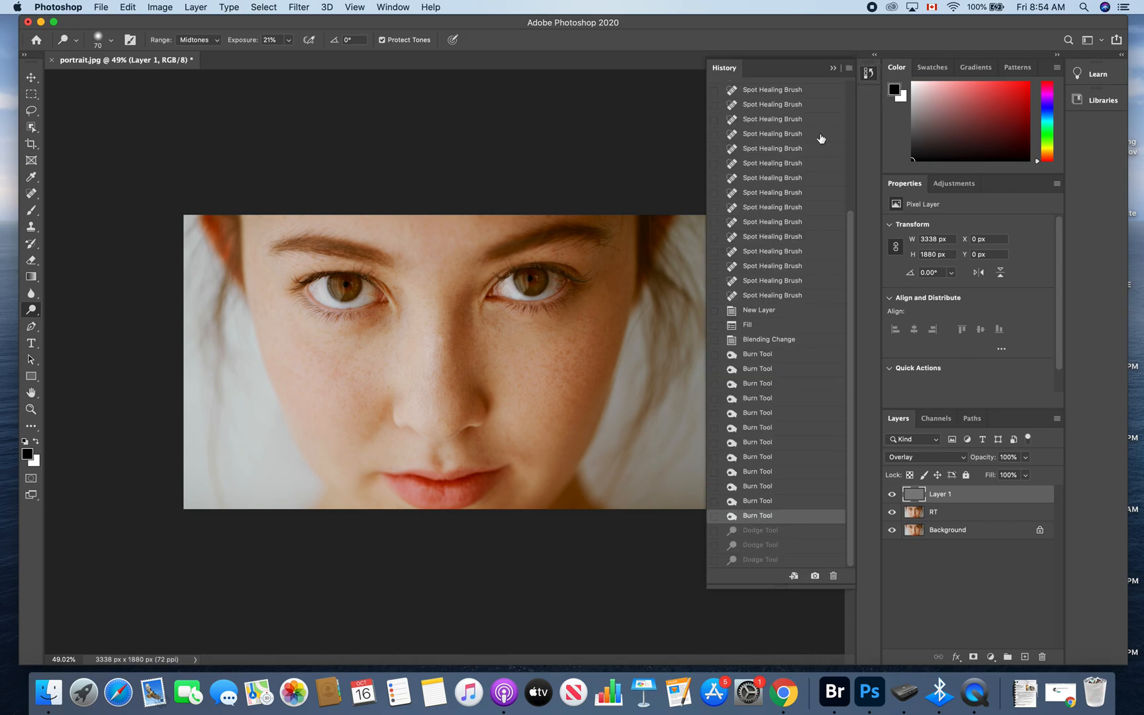
click(868, 73)
Set the Dodge tool to the Highlights range with an exposure of 8%.
scroll(408, 326, up, 2)
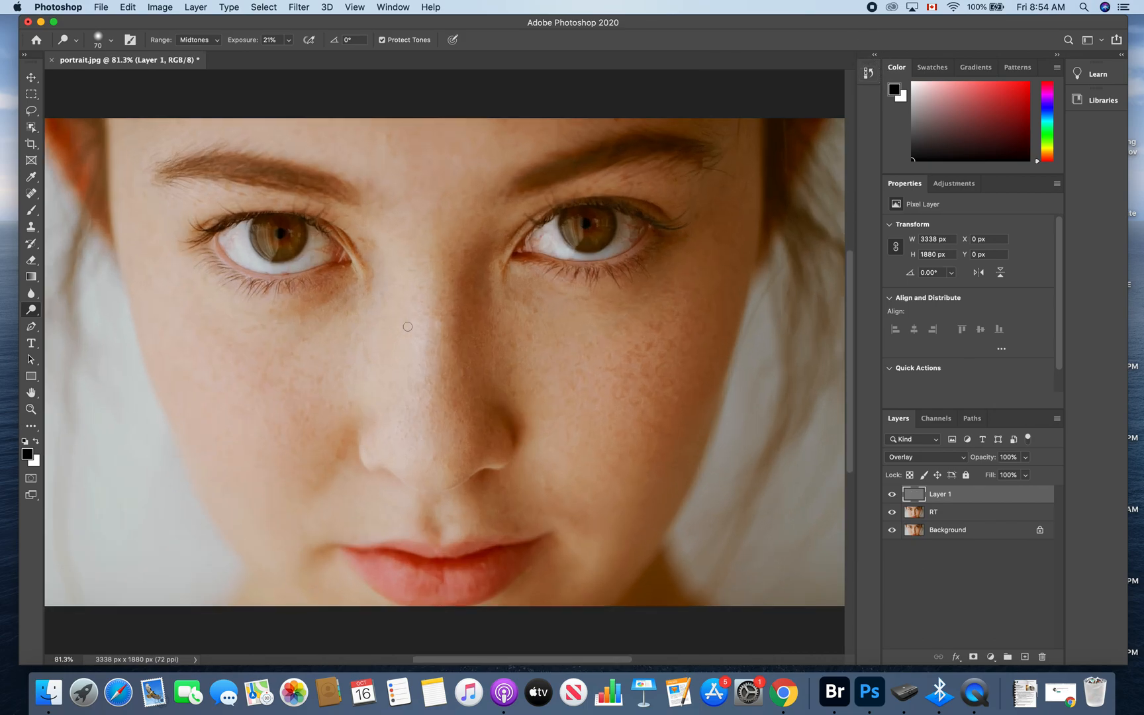
scroll(407, 327, up, 1)
scroll(408, 327, up, 1)
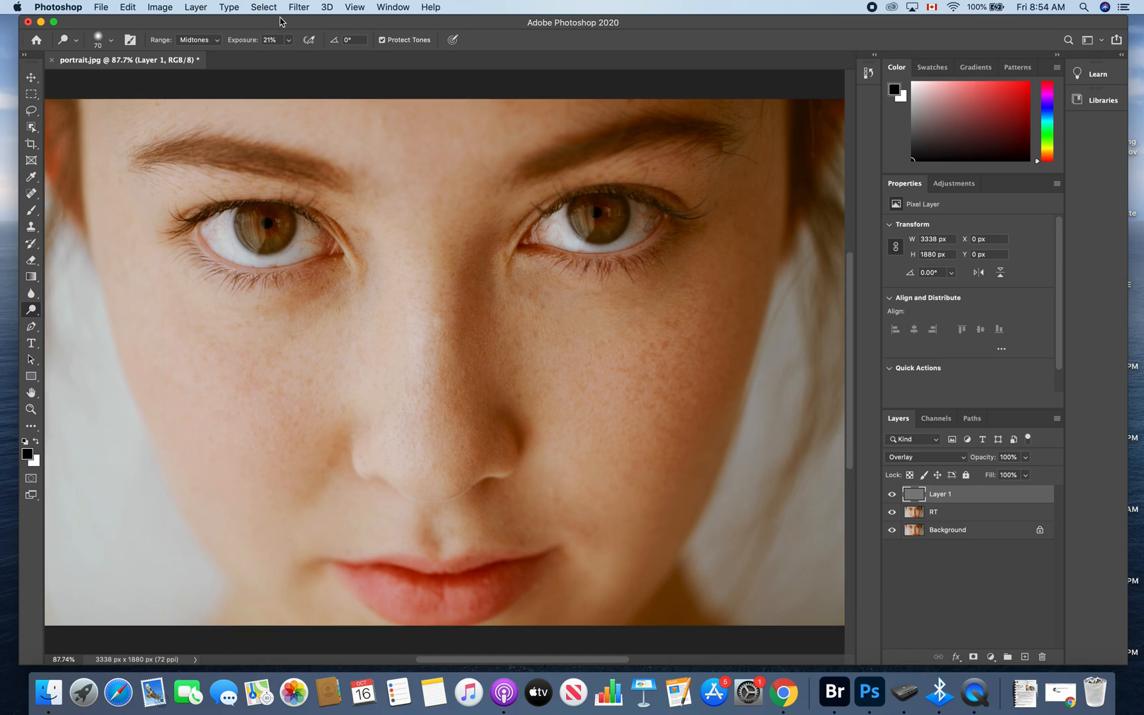
click(290, 41)
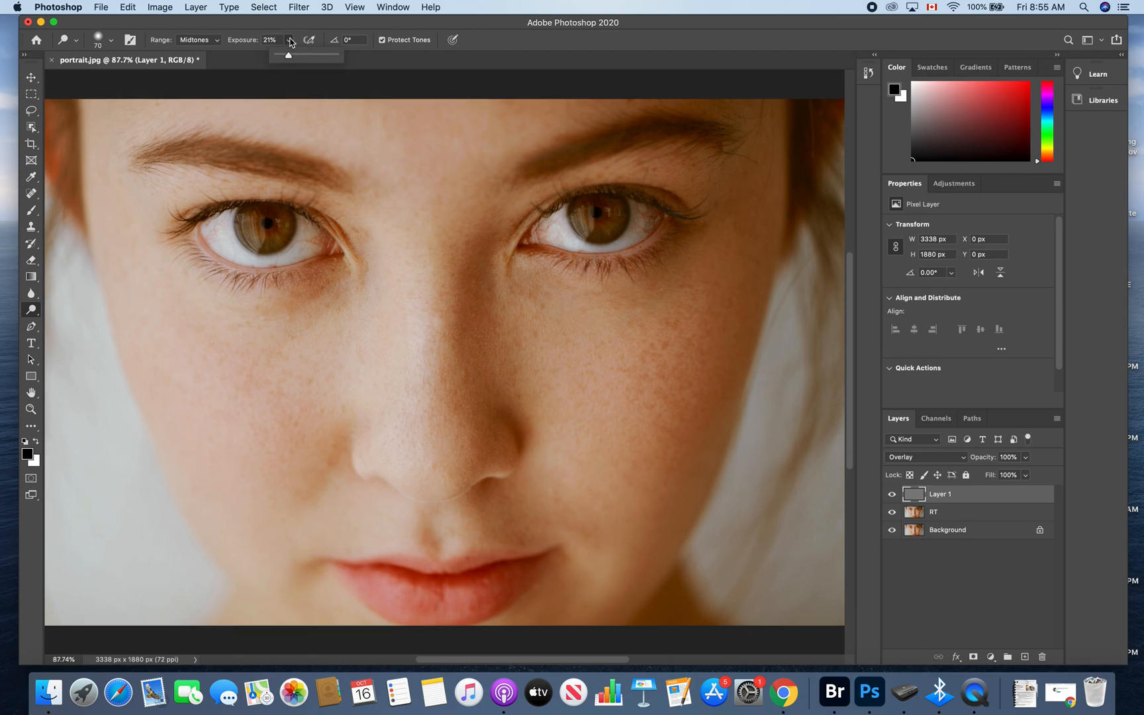
click(290, 40)
click(219, 40)
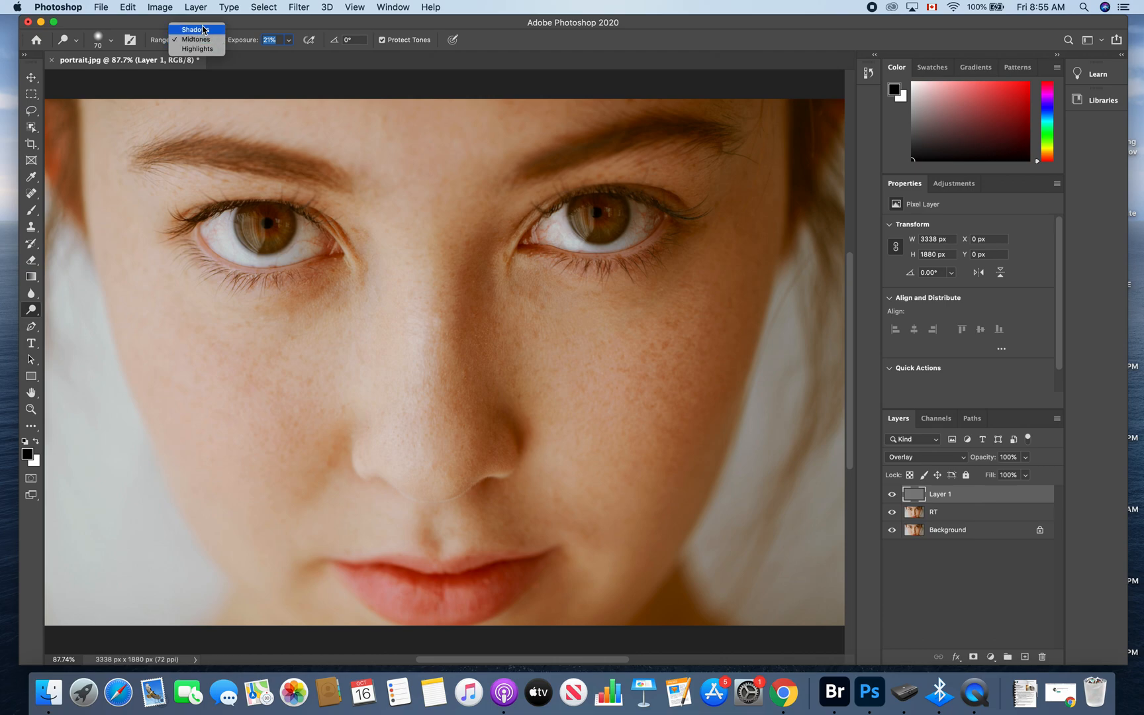
click(197, 49)
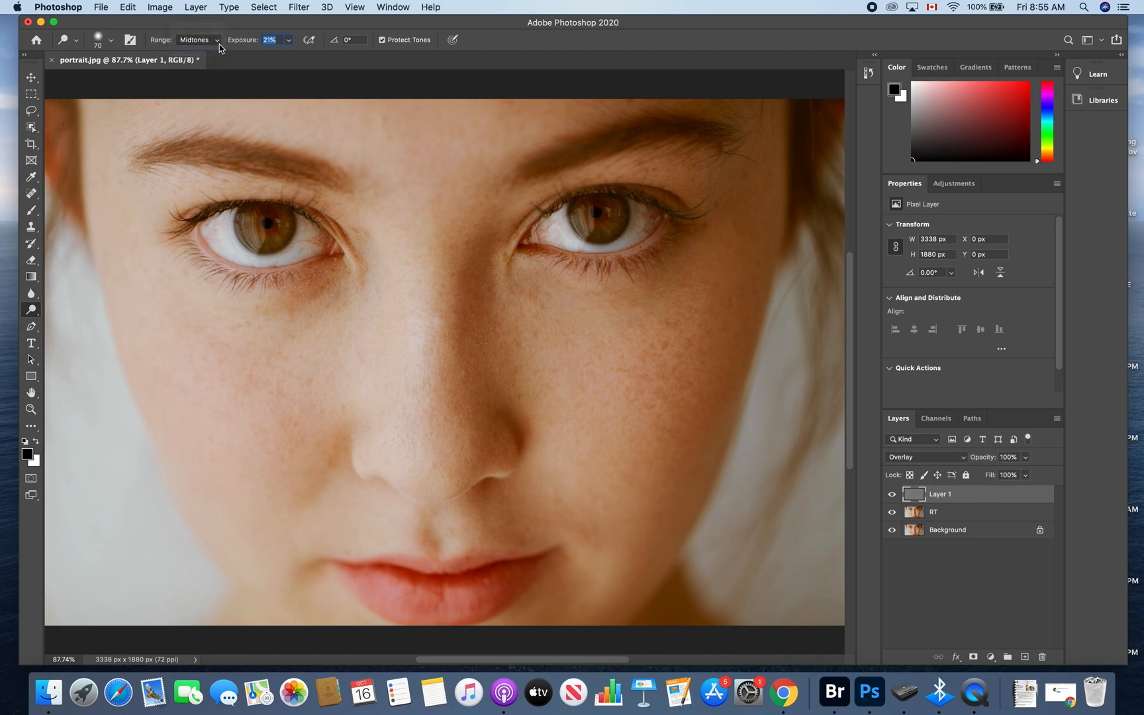
click(287, 45)
drag(288, 56, 281, 55)
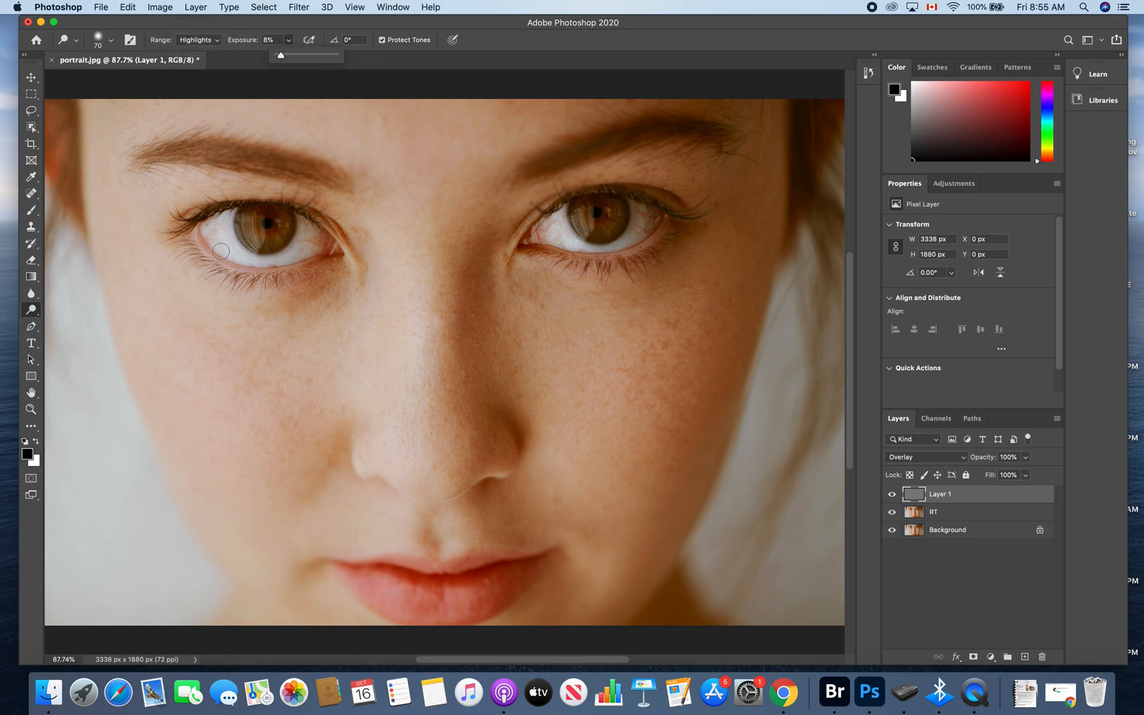
Brighten the whites of both eyes with the 70 px Dodge tool brush, Highlights range at 8% exposure.
mouse_move(209, 229)
mouse_down()
mouse_move(215, 246)
mouse_move(218, 221)
mouse_move(224, 239)
mouse_move(226, 224)
mouse_move(244, 253)
mouse_up()
mouse_move(303, 228)
mouse_down()
mouse_move(291, 255)
mouse_move(318, 246)
mouse_up()
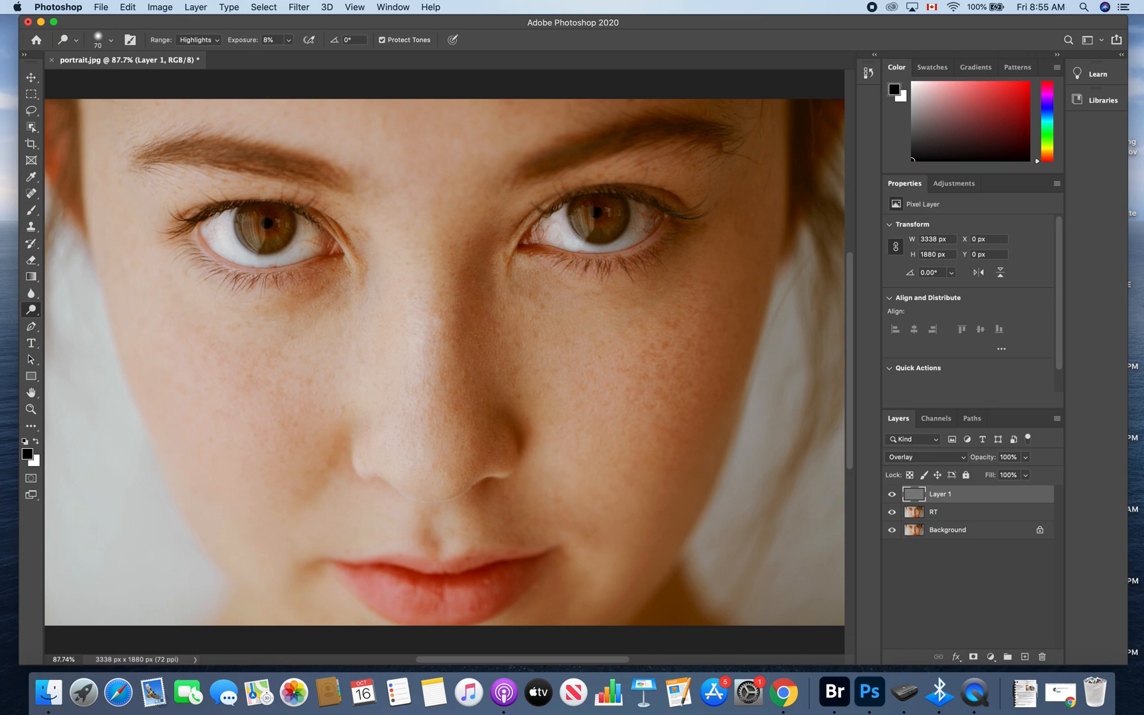
mouse_move(557, 223)
mouse_down()
mouse_move(576, 245)
mouse_move(641, 230)
mouse_move(639, 215)
mouse_move(636, 234)
mouse_move(654, 219)
mouse_move(639, 209)
mouse_move(633, 231)
mouse_up()
Enlarge the Dodge brush to 150 px and brighten the highlights along the nose and above the upper lip, keeping the Highlights range.
scroll(633, 232, down, 3)
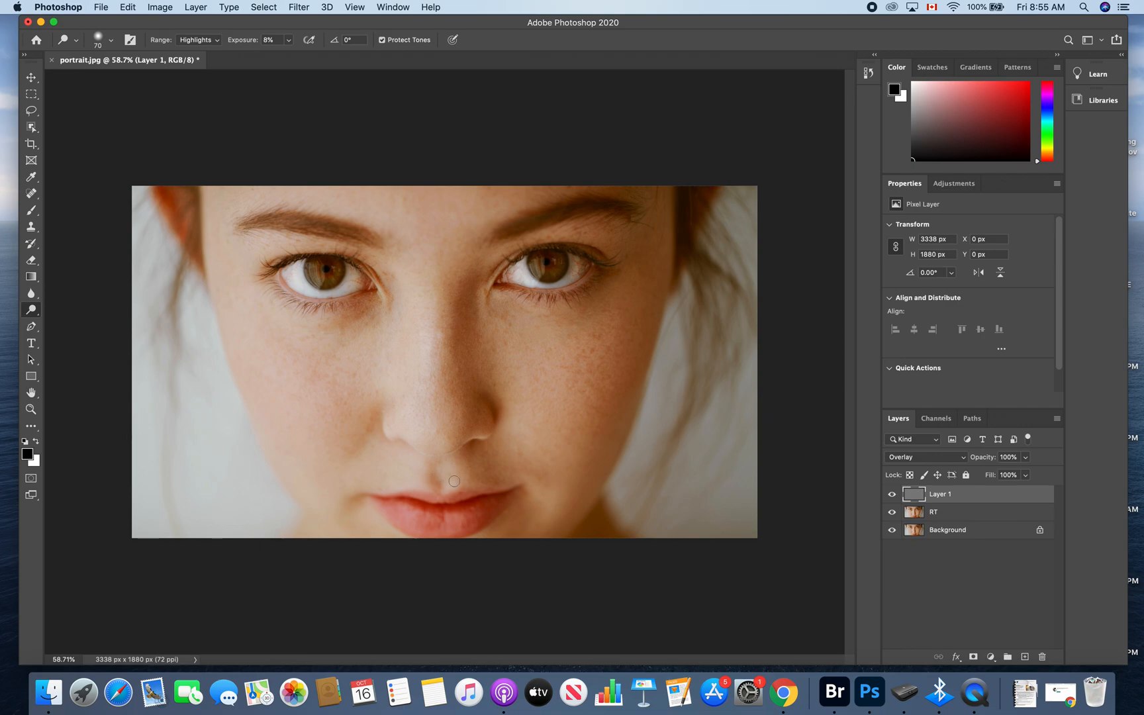
key(bracketright)
key(bracketright)
key(bracketright)
key(bracketright)
click(216, 41)
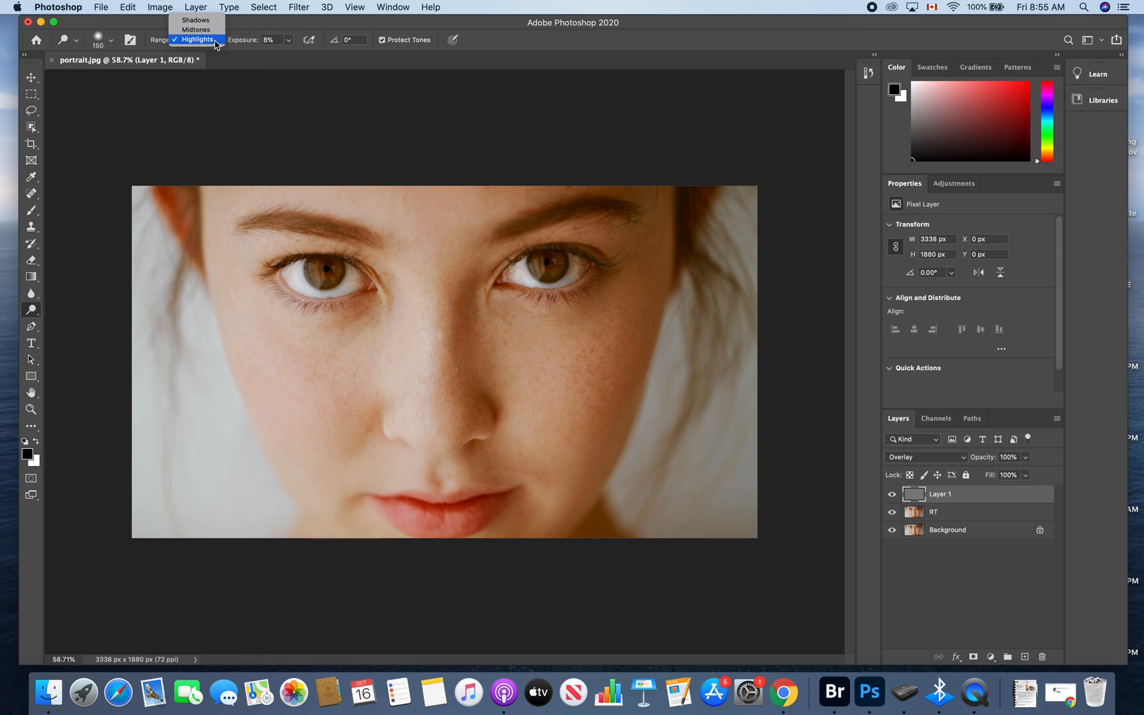
click(458, 330)
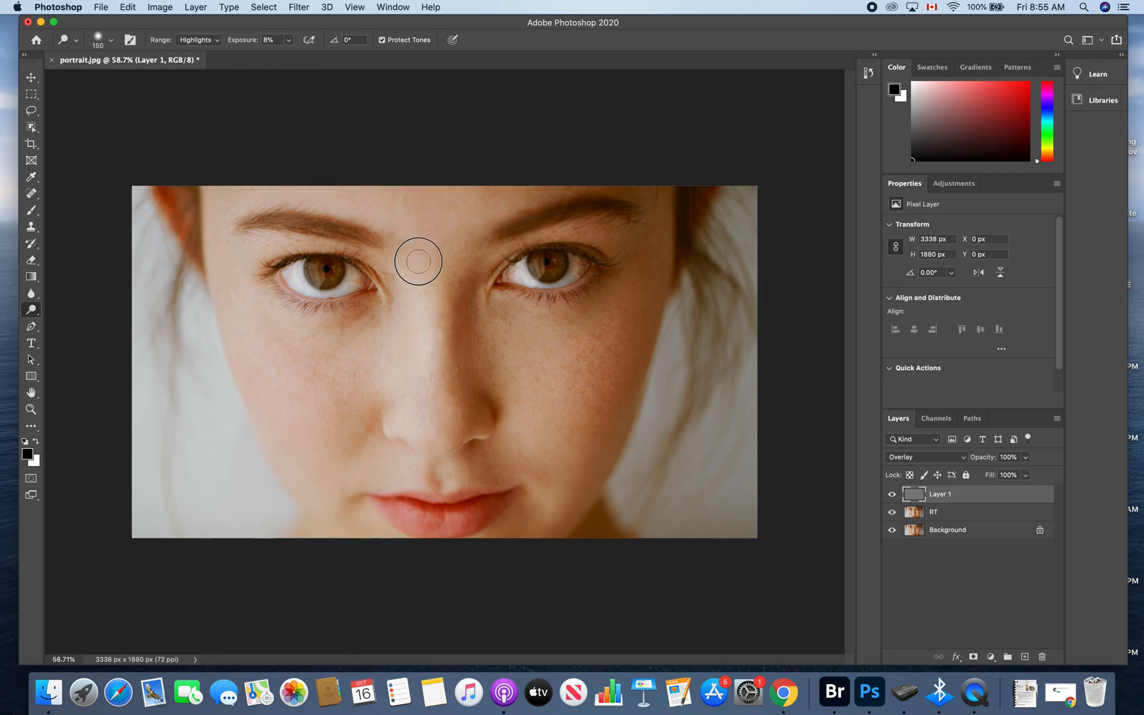
mouse_move(413, 467)
mouse_down()
mouse_move(453, 479)
mouse_move(456, 468)
mouse_up()
Darken the shaded side of the nose with a 175 px Burn tool brush, Midtones range at 18% exposure.
click(29, 315)
click(67, 320)
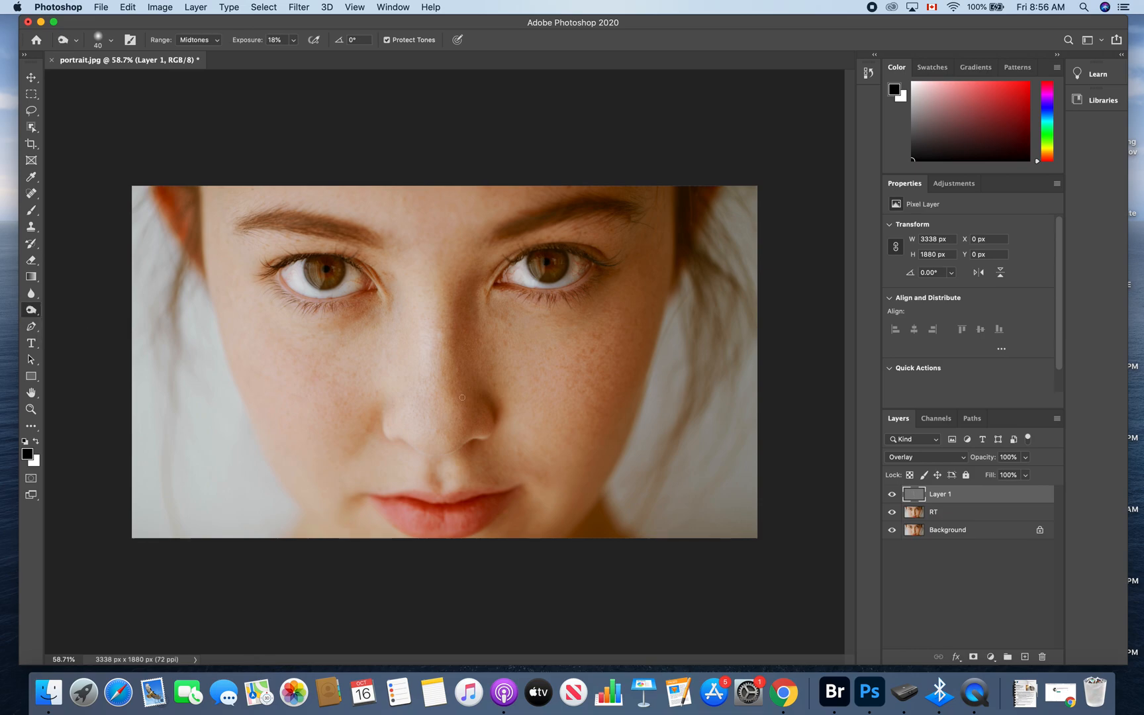
key(bracketright)
key(bracketright)
key(bracketright)
key(bracketright)
key(bracketright)
key(bracketright)
mouse_move(467, 288)
mouse_down()
mouse_move(493, 396)
mouse_move(482, 402)
mouse_up()
Lower the Burn tool's exposure to 6% and deepen the shadow along the side of the nose.
click(293, 40)
drag(289, 57, 284, 58)
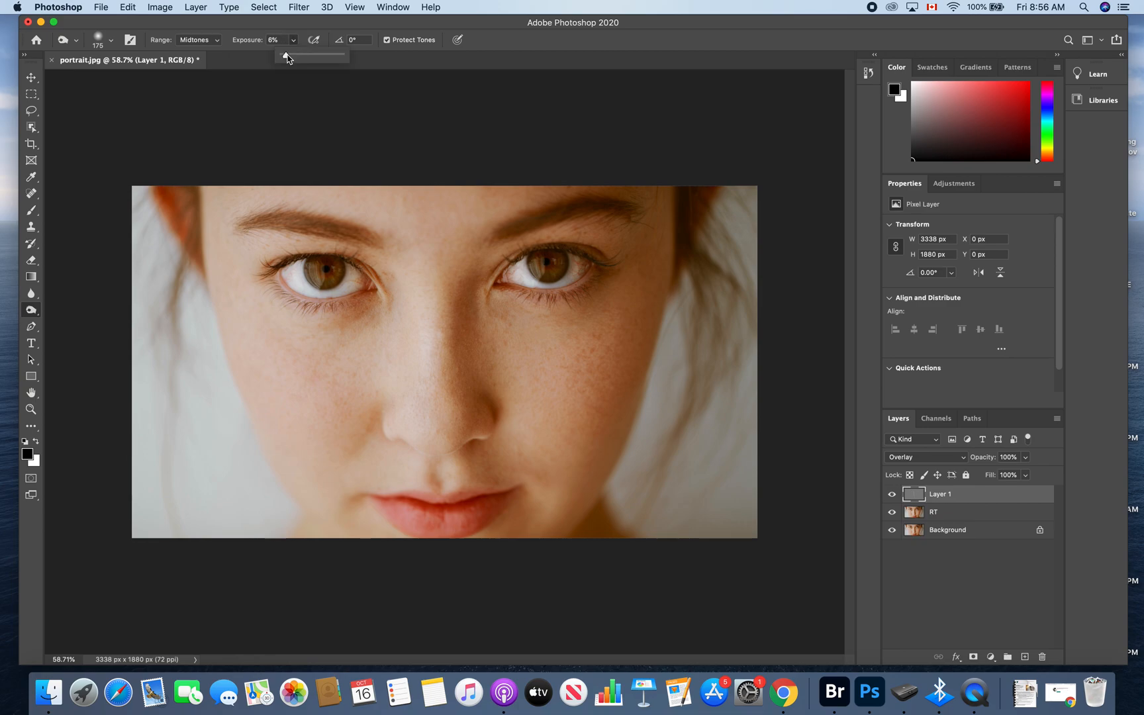
click(470, 277)
mouse_move(458, 355)
mouse_down()
mouse_move(462, 377)
mouse_move(468, 348)
mouse_up()
Resize the Burn brush to 100 px and darken the lips at 6% exposure, starting from the upper lip's corner on the photo's left side.
key(bracketleft)
key(bracketleft)
key(bracketleft)
key(bracketleft)
key(bracketleft)
scroll(431, 510, up, 5)
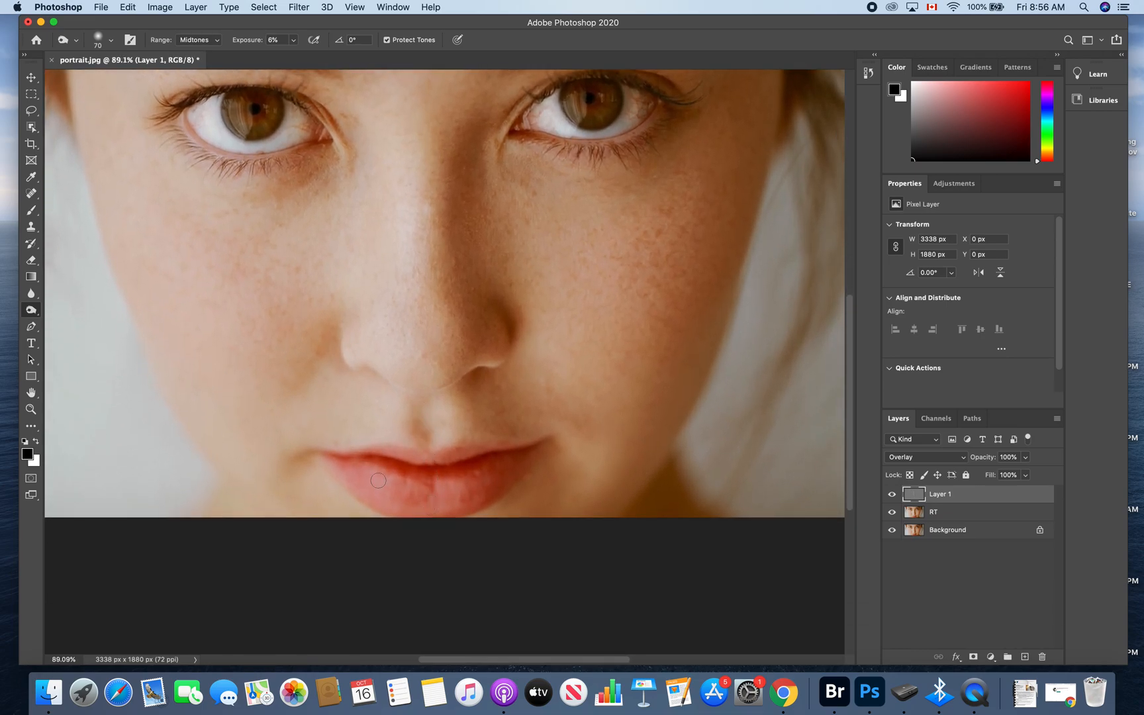
key(bracketright)
key(bracketright)
mouse_move(337, 463)
mouse_down()
mouse_move(404, 510)
mouse_move(369, 464)
mouse_move(426, 495)
mouse_move(371, 469)
mouse_move(458, 491)
mouse_move(425, 507)
mouse_move(467, 500)
mouse_move(549, 451)
mouse_move(459, 450)
mouse_move(439, 467)
mouse_move(394, 455)
mouse_up()
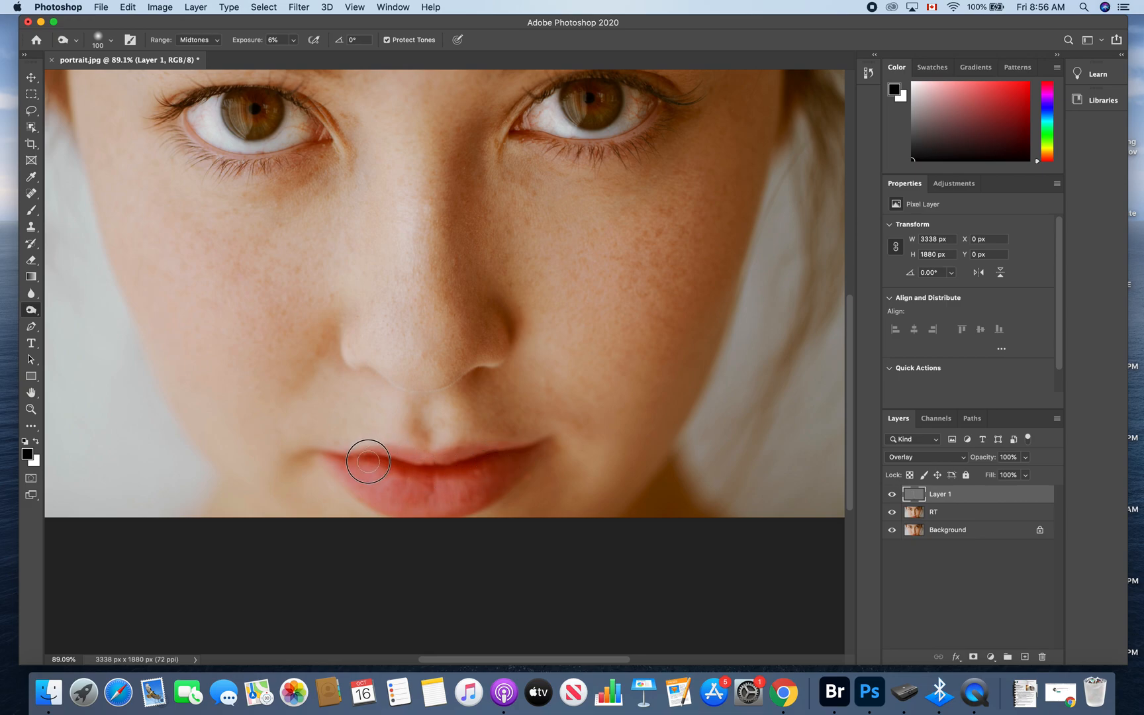
Toggle the visibility of the retouching layers to compare the portrait before and after, leaving Layer 1 hidden.
scroll(474, 551, down, 1)
scroll(473, 551, down, 4)
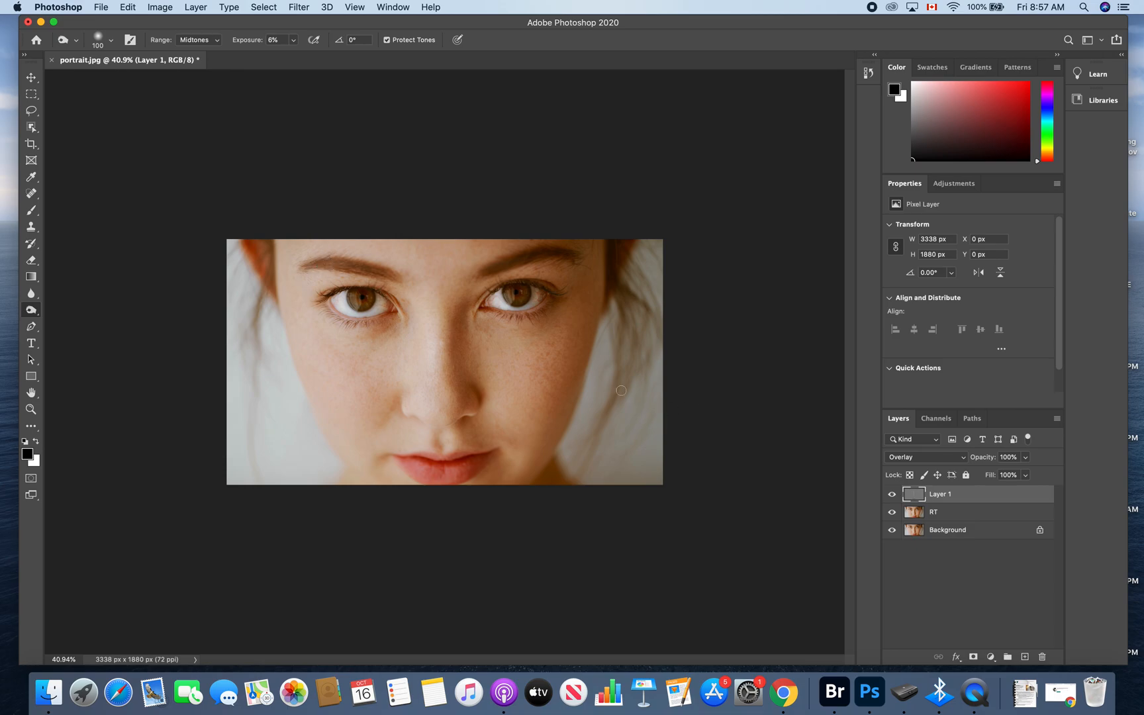
click(892, 494)
click(892, 513)
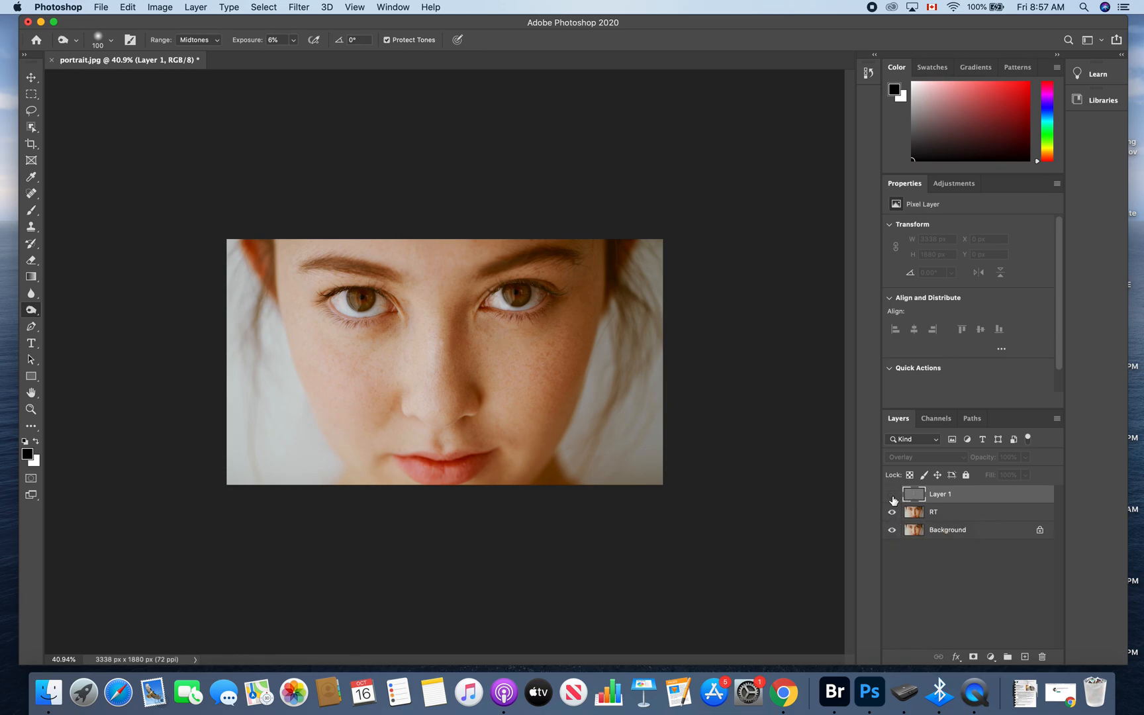
click(892, 496)
click(891, 496)
click(892, 496)
click(891, 496)
Save the document to the Desktop on the computer as portrait.psd in Photoshop format, with layers and Maximize Compatibility on.
click(101, 8)
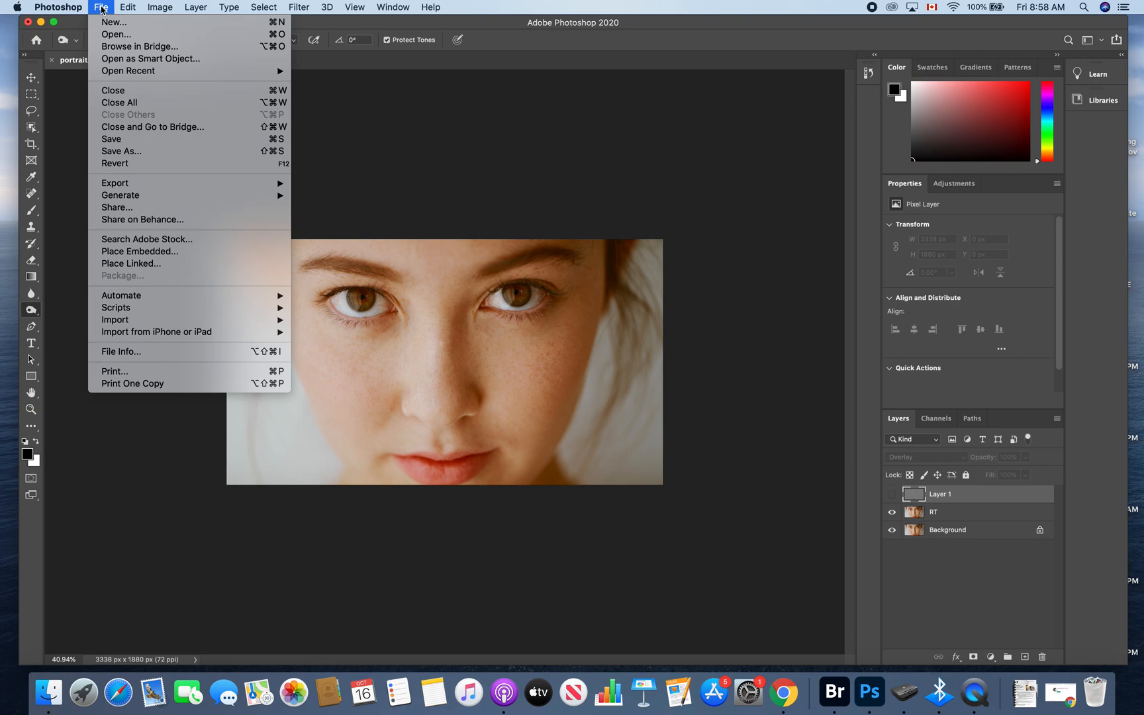
click(132, 152)
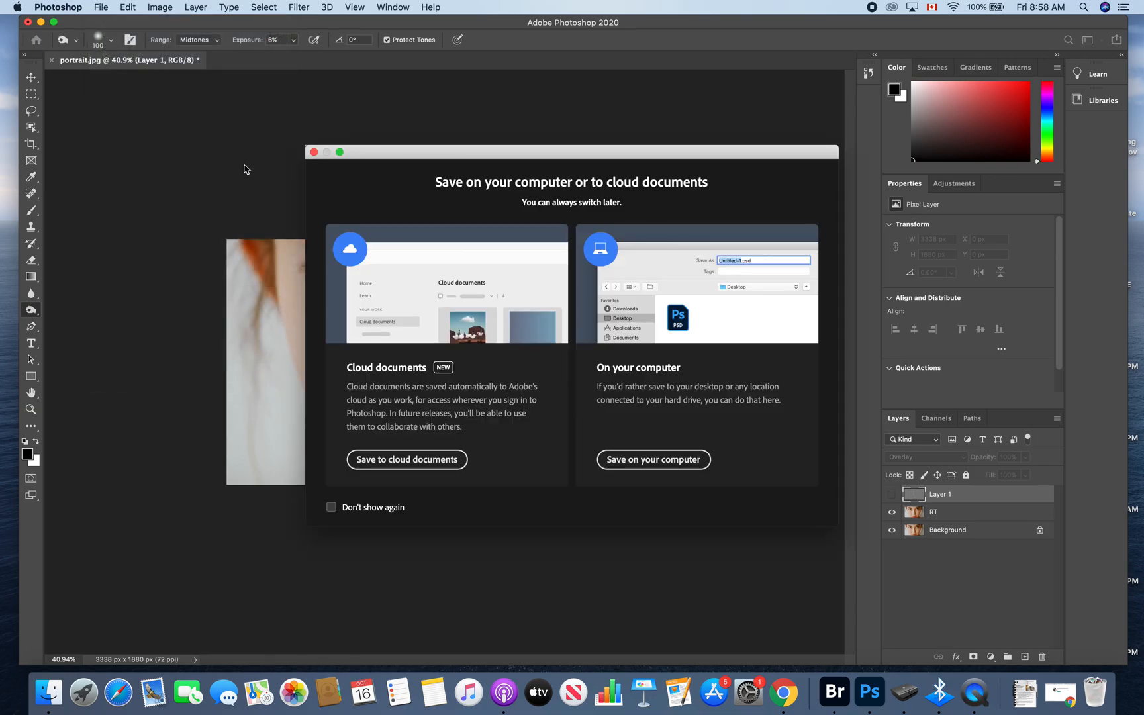
click(668, 461)
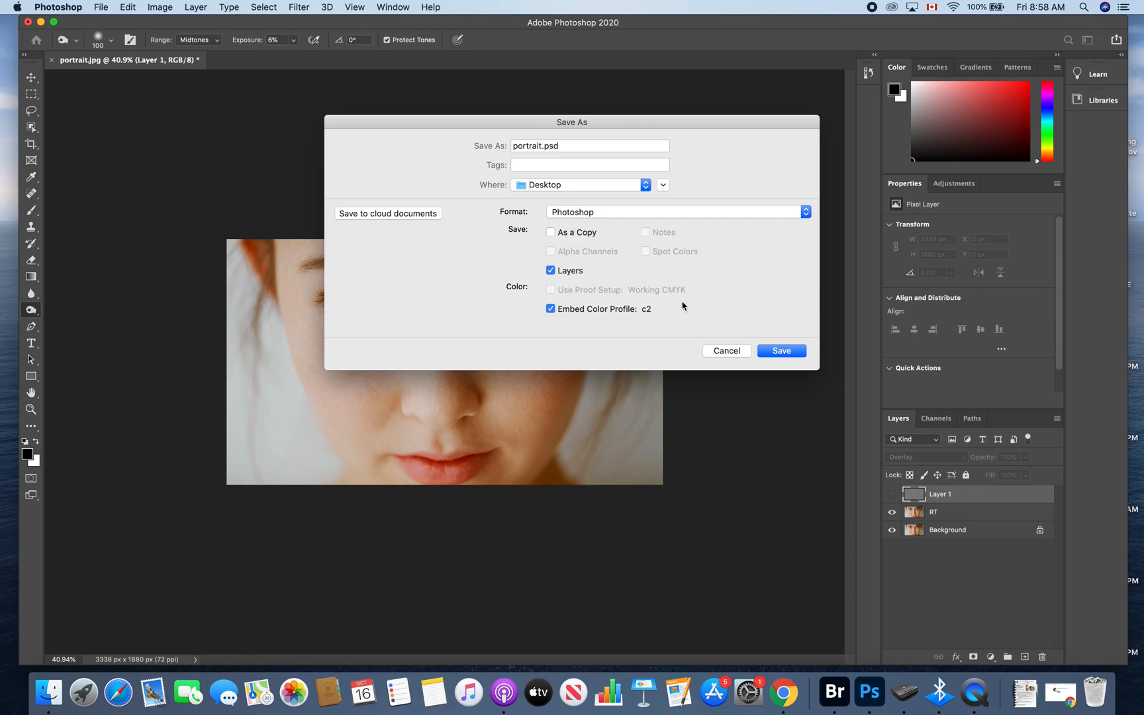
click(781, 350)
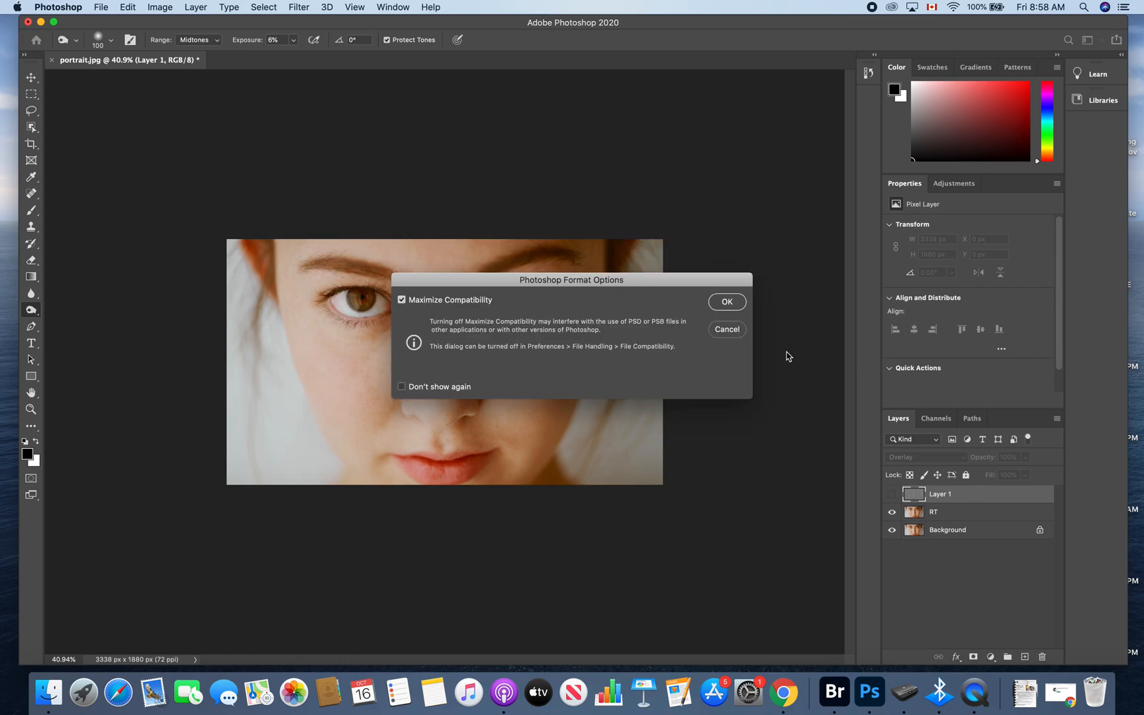
click(731, 305)
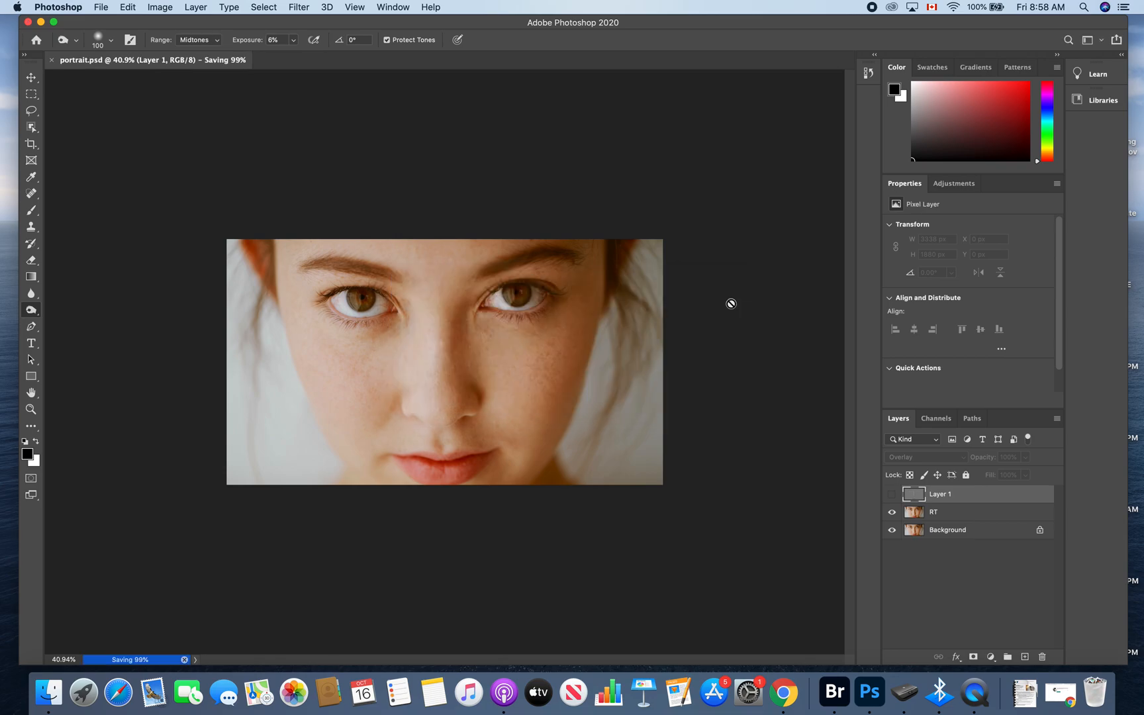